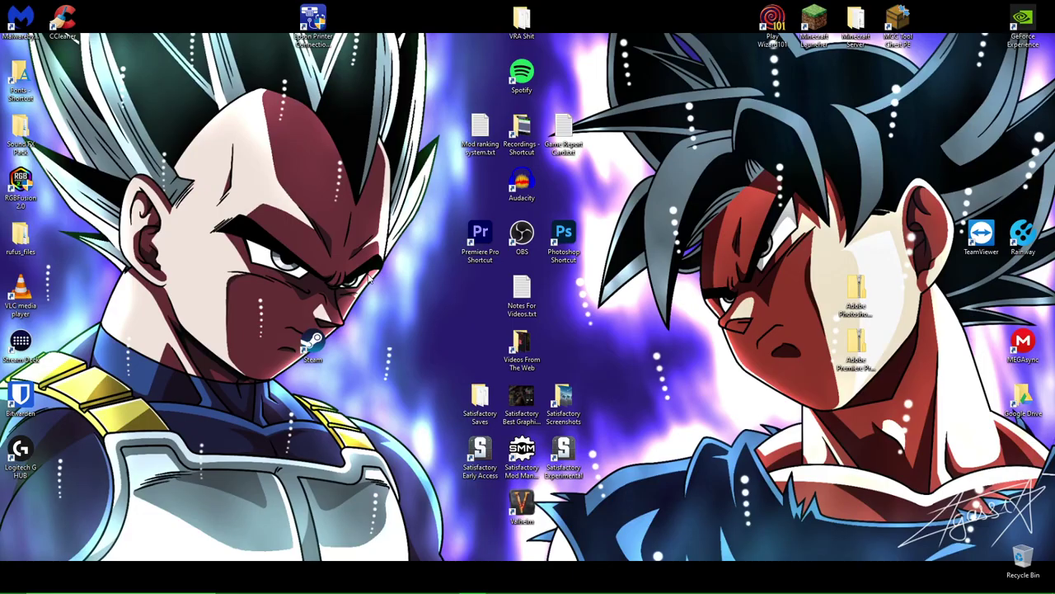
Step: View Valheim's page in the Steam game library, and close the Steam window
left_click_drag(370, 295, 235, 424)
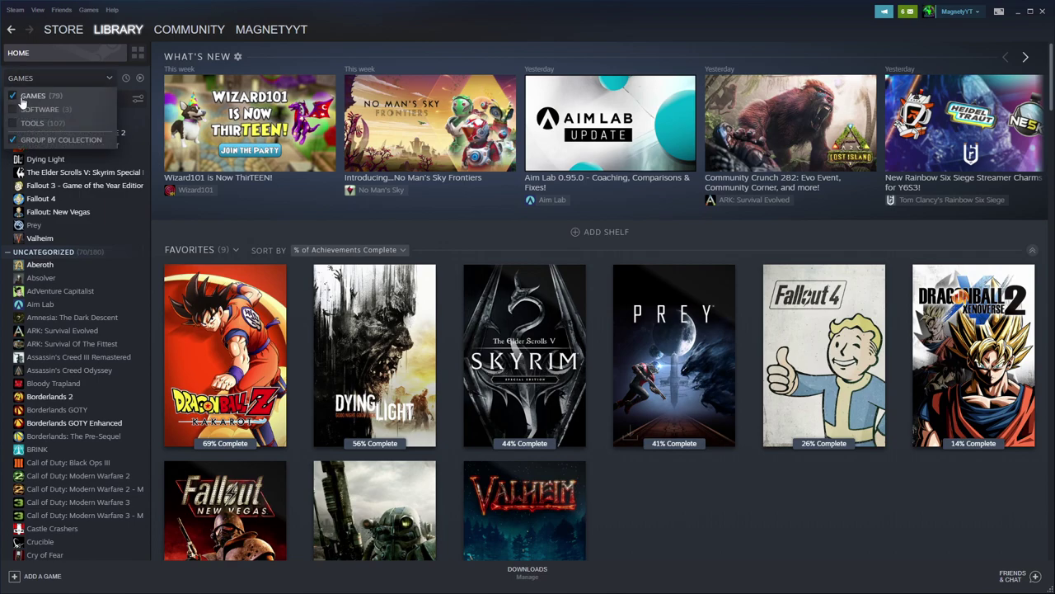
left_click(87, 238)
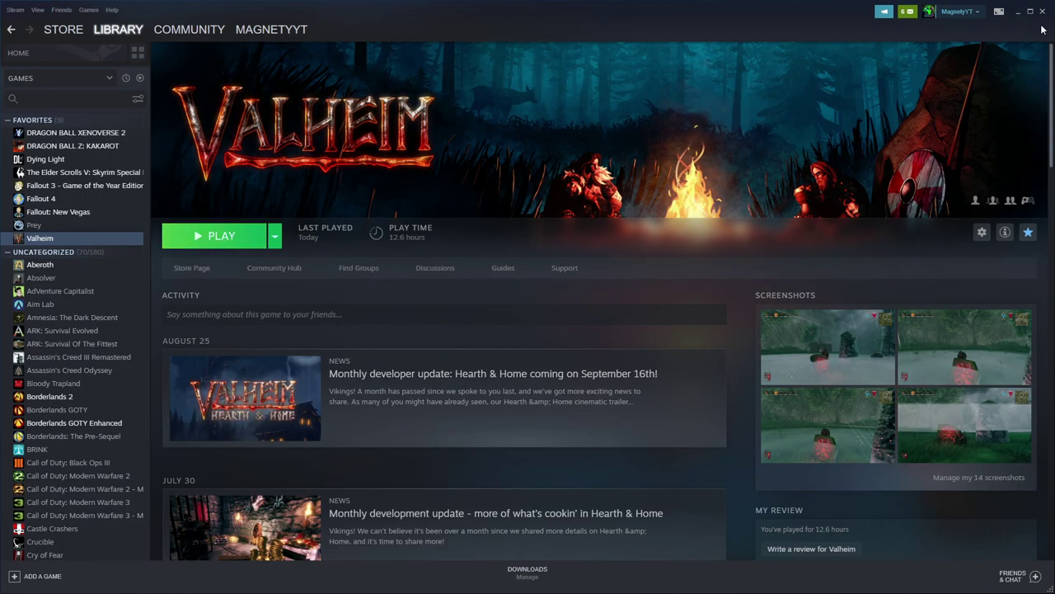
left_click(1043, 11)
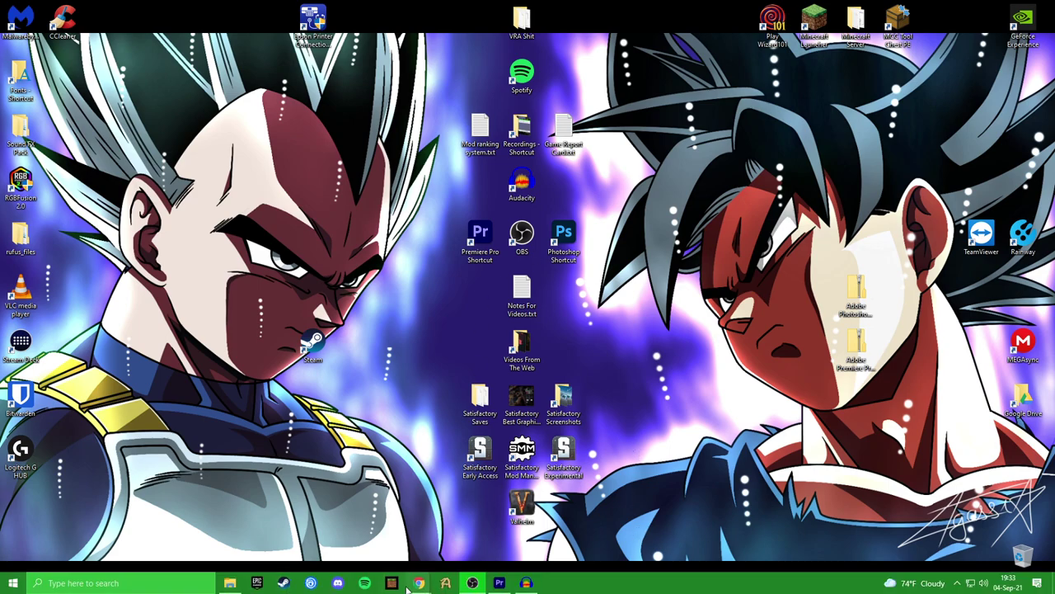
Step: Switch to Chrome on the Nexus Mods home page and show the full site address
mouse_move(418, 582)
left_click(299, 532)
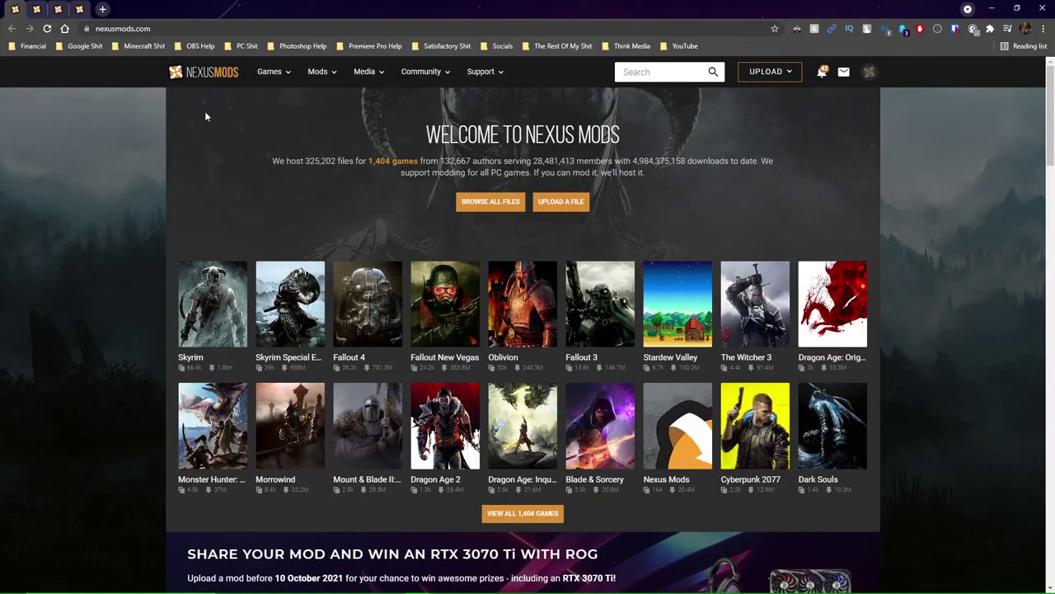
left_click(95, 29)
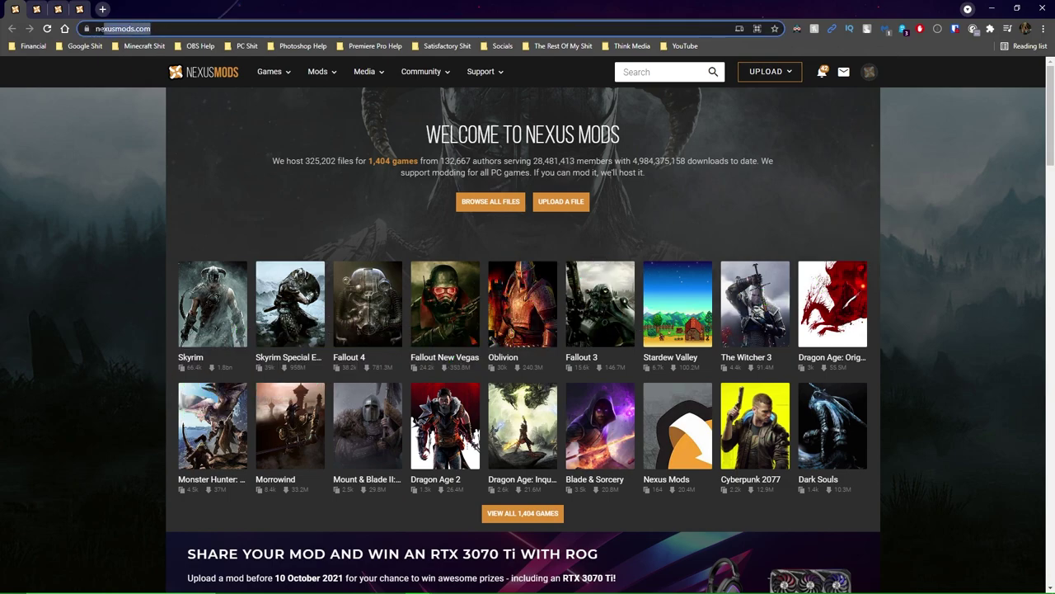
left_click(194, 28)
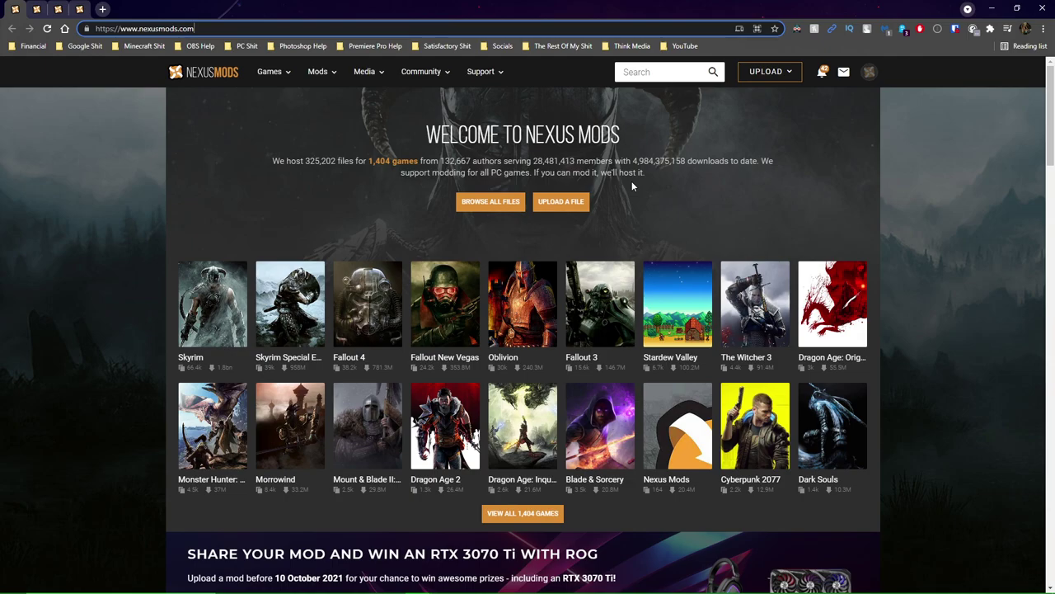
Step: Open the page about the Vortex mod manager from the banner above the Nexus Mods home page footer
scroll(732, 530, "down", 3)
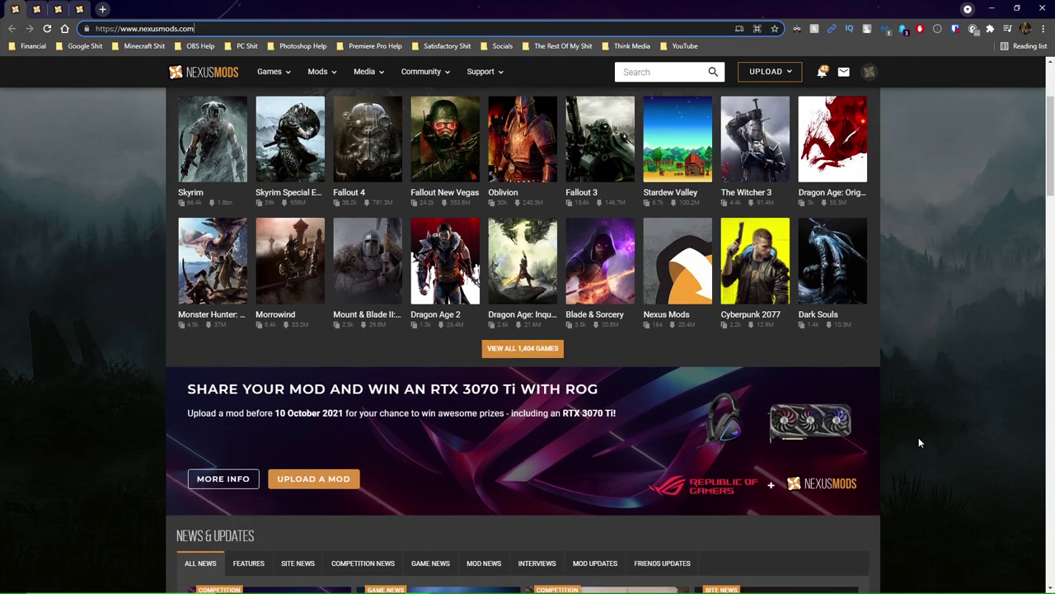
scroll(953, 455, "down", 5)
scroll(952, 454, "down", 10)
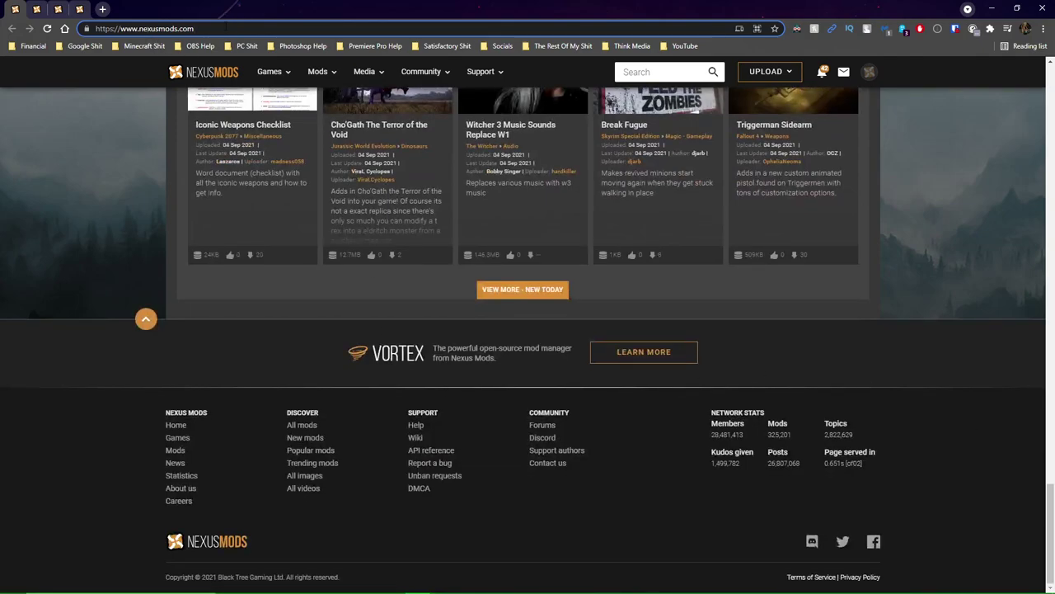
key("ctrl+l")
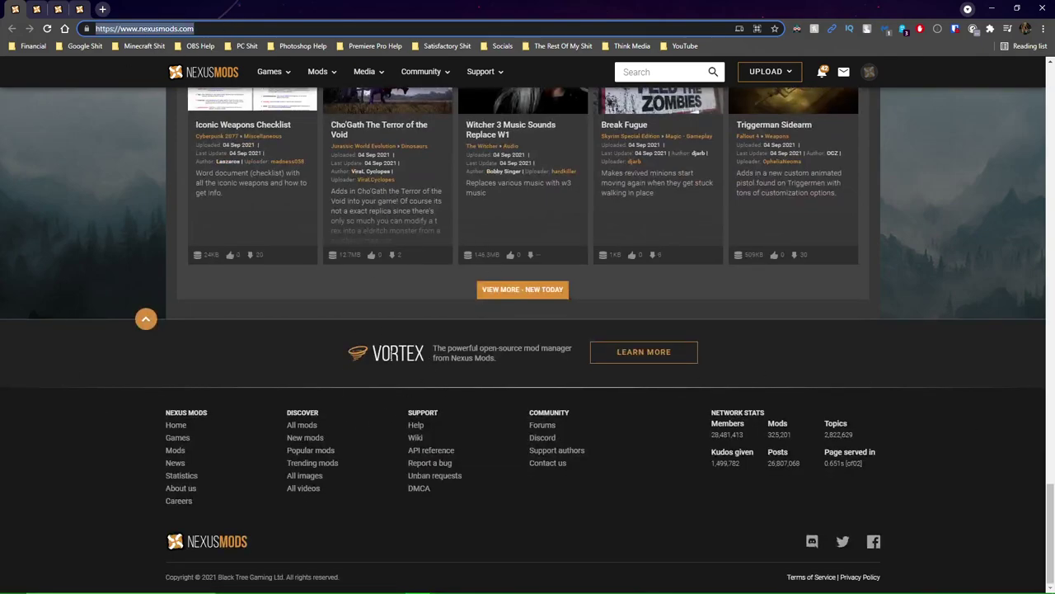
left_click_drag(346, 356, 562, 372)
left_click(563, 373)
left_click(644, 353)
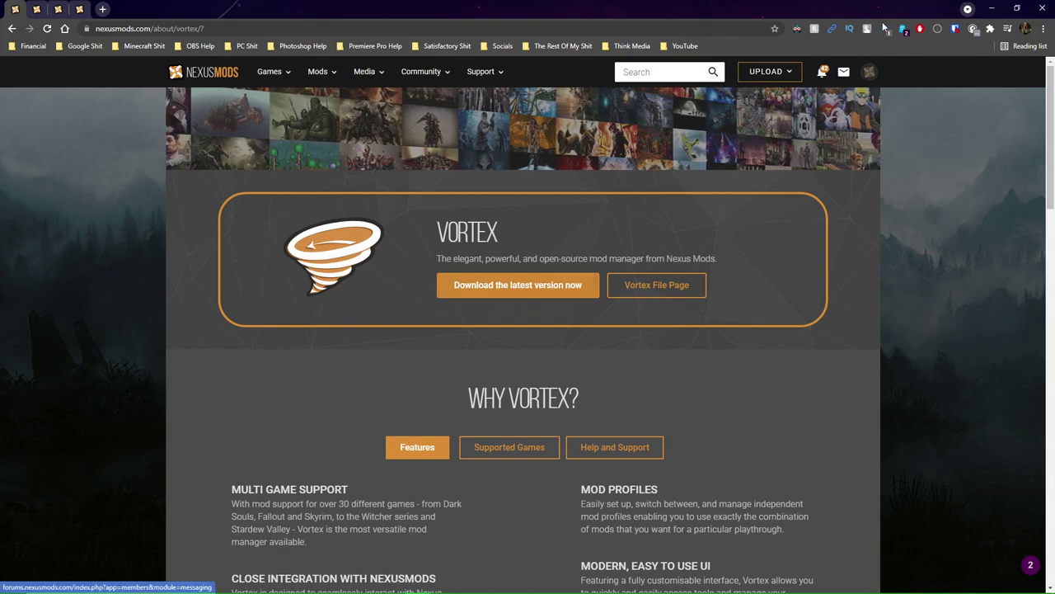
Step: Minimize the browser and select the Vortex shortcut on the desktop
left_click(994, 7)
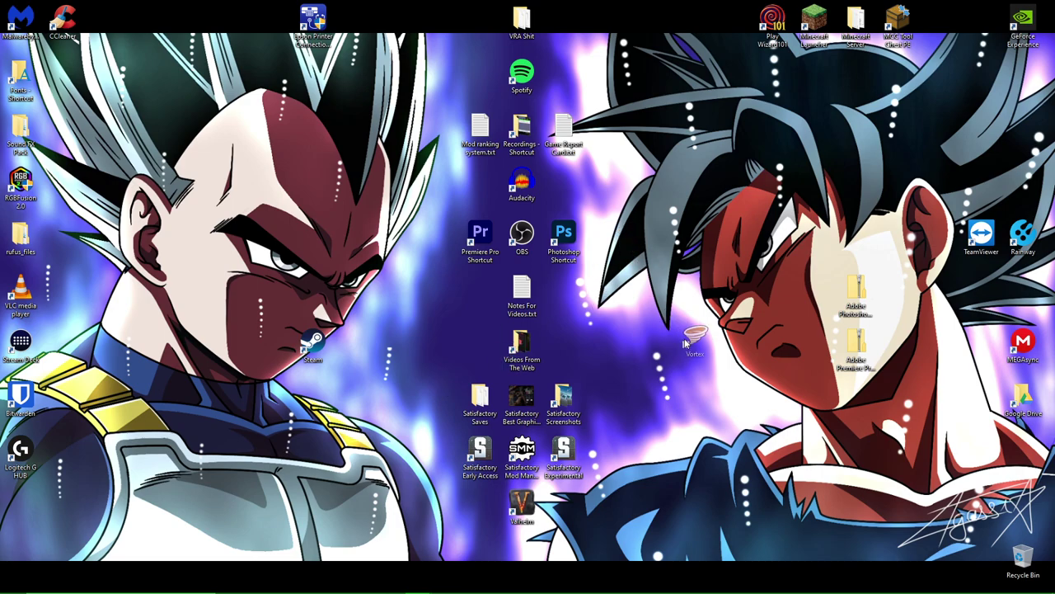
left_click_drag(761, 257, 621, 403)
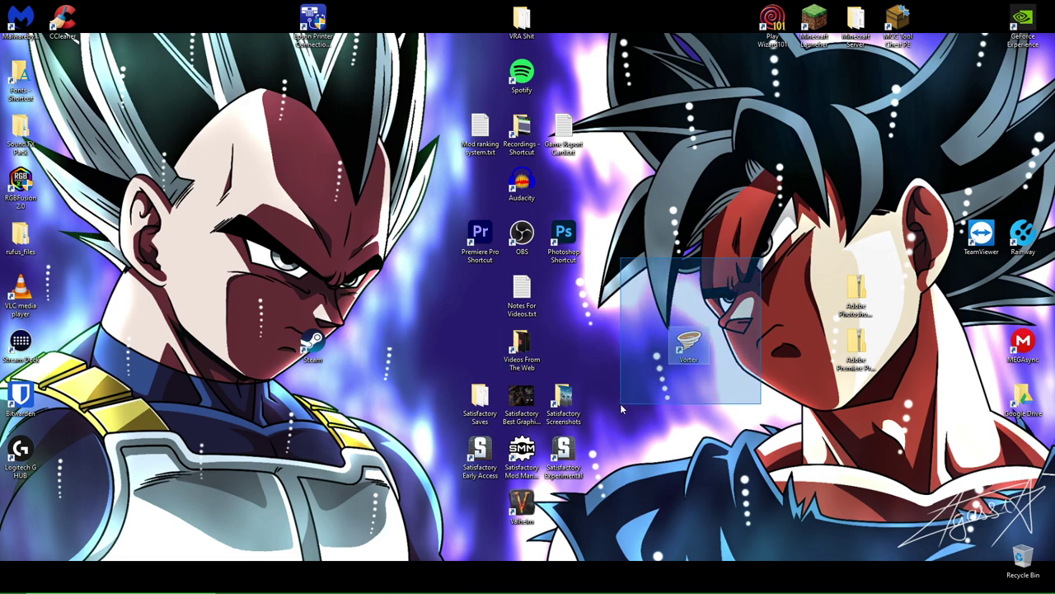
left_click(717, 329)
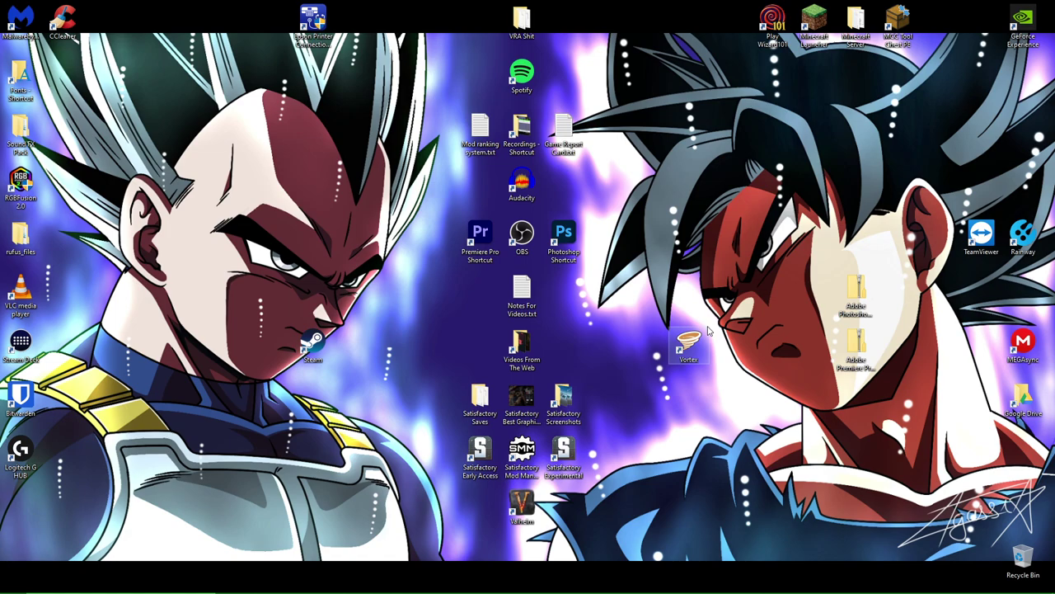
left_click_drag(731, 305, 649, 391)
left_click(767, 245)
left_click_drag(729, 305, 651, 395)
left_click_drag(739, 298, 732, 361)
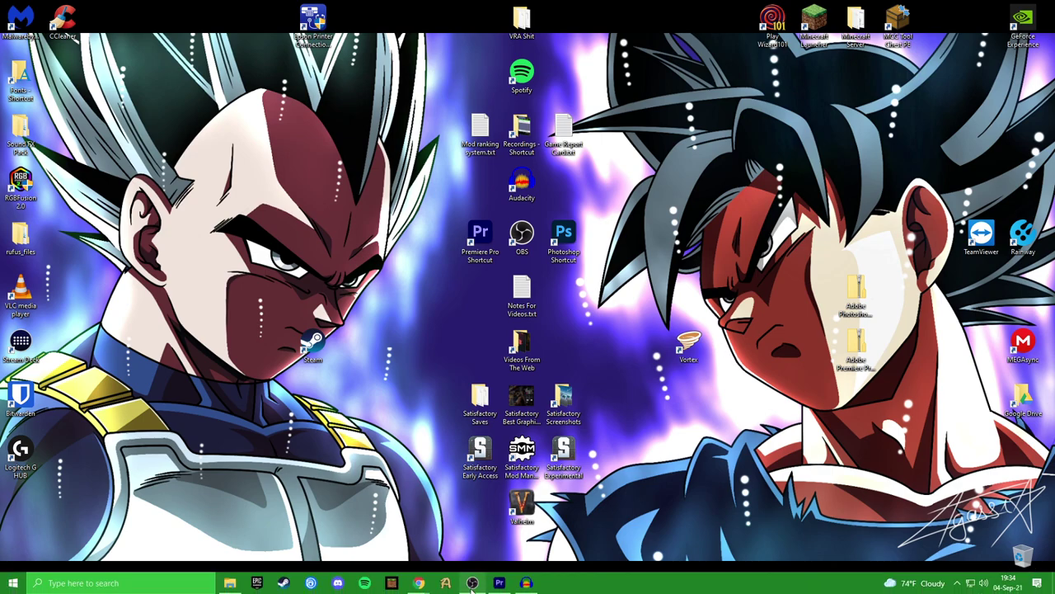
left_click_drag(724, 306, 660, 386)
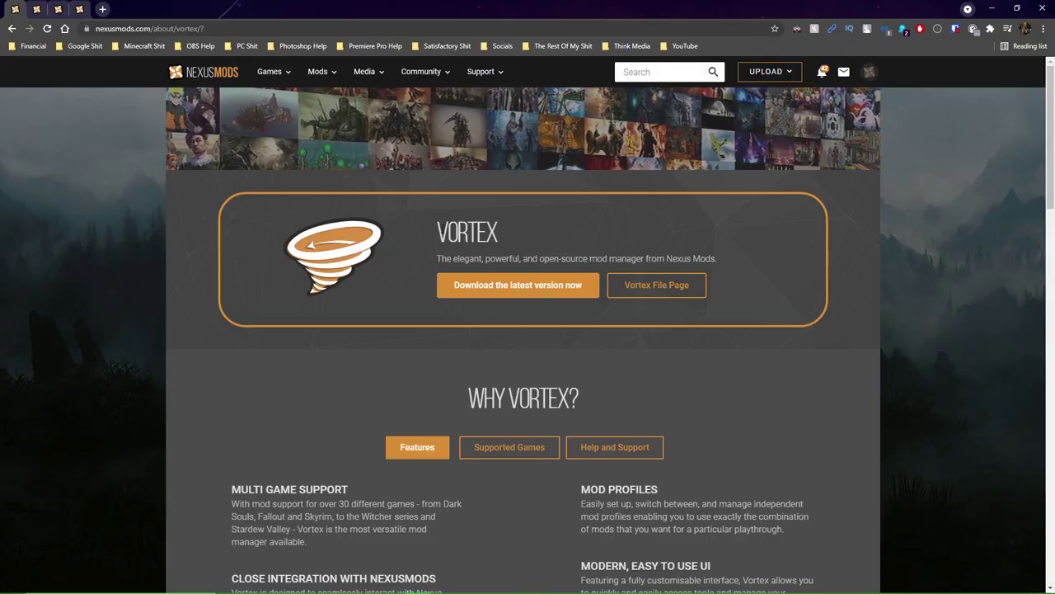
Step: Switch back to the Vortex page in Chrome and check the membership type of the signed-in account
double_click(467, 232)
left_click(600, 228)
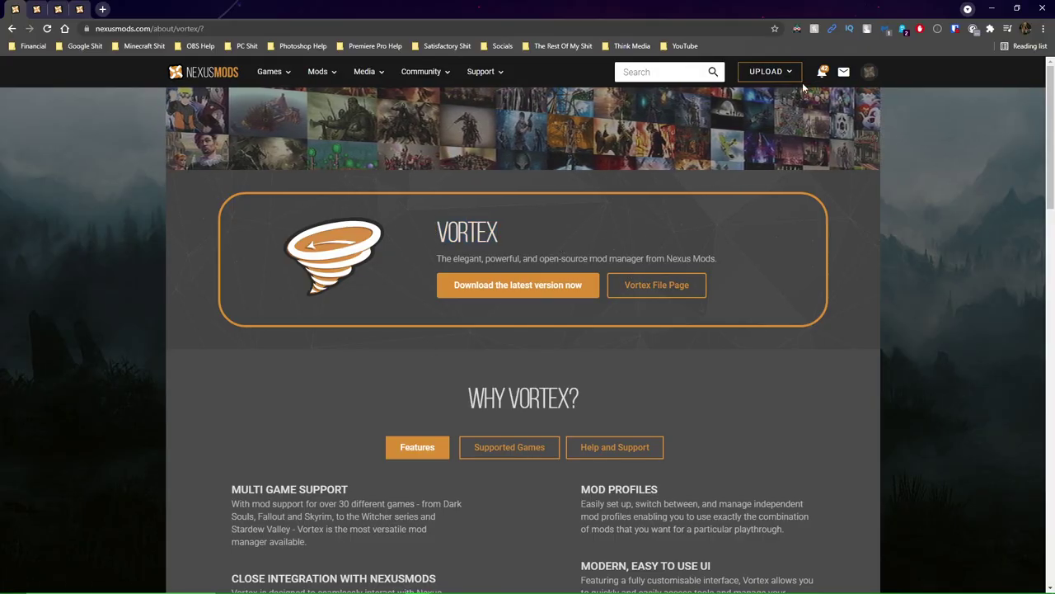
left_click(869, 72)
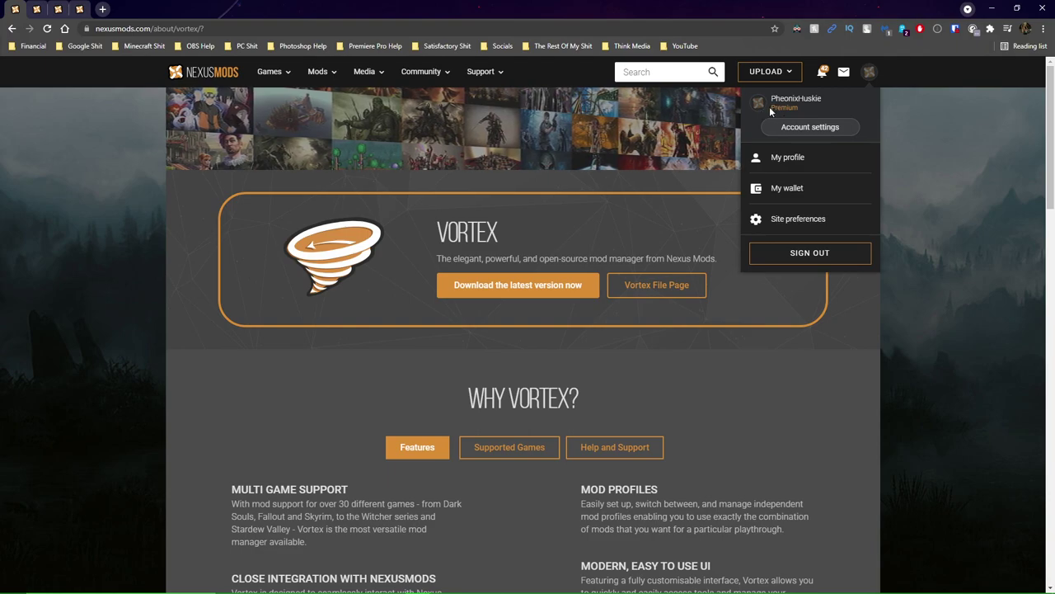
left_click_drag(769, 106, 816, 115)
left_click(816, 115)
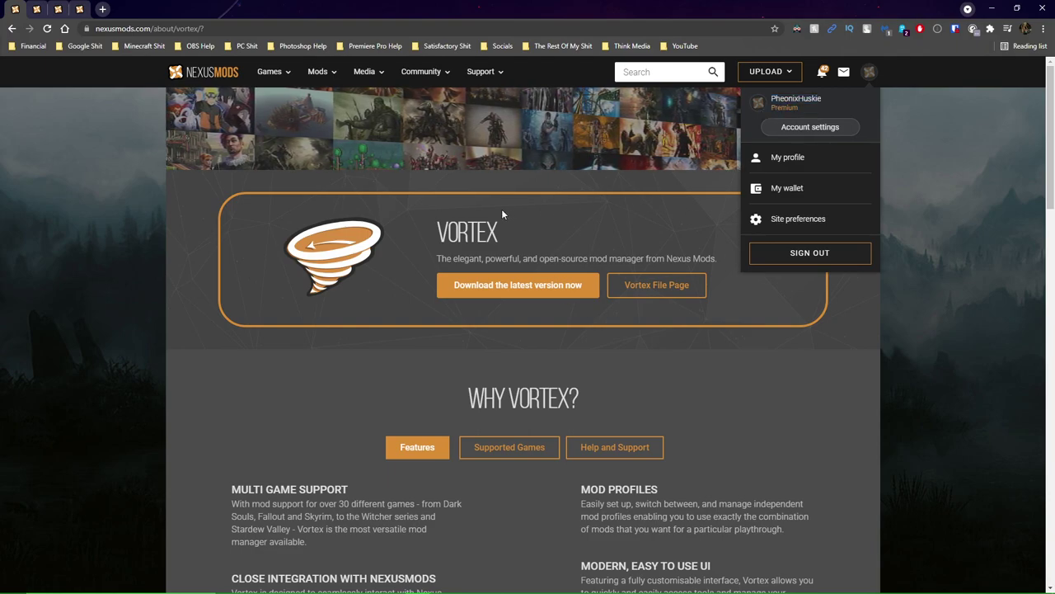
left_click(952, 115)
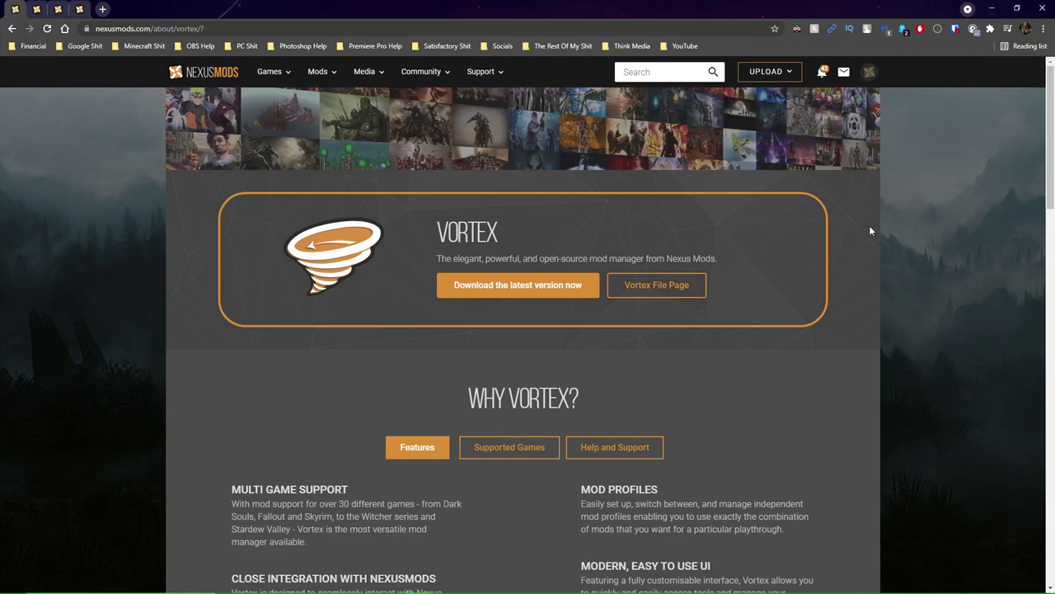
scroll(831, 328, "down", 5)
scroll(831, 334, "up", 5)
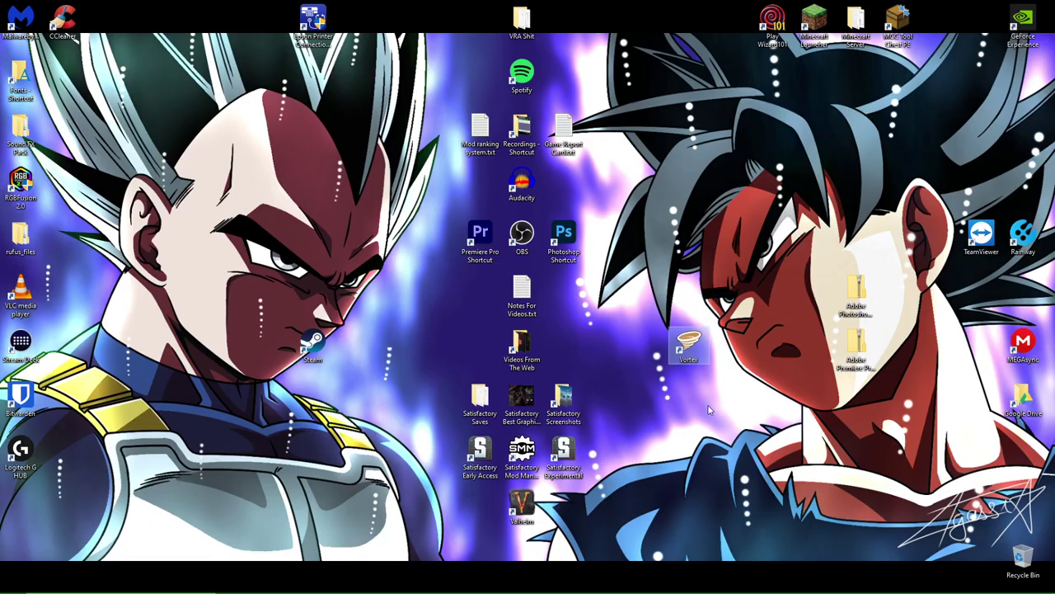
Step: Launch Vortex from its desktop shortcut and check its notifications
double_click(689, 347)
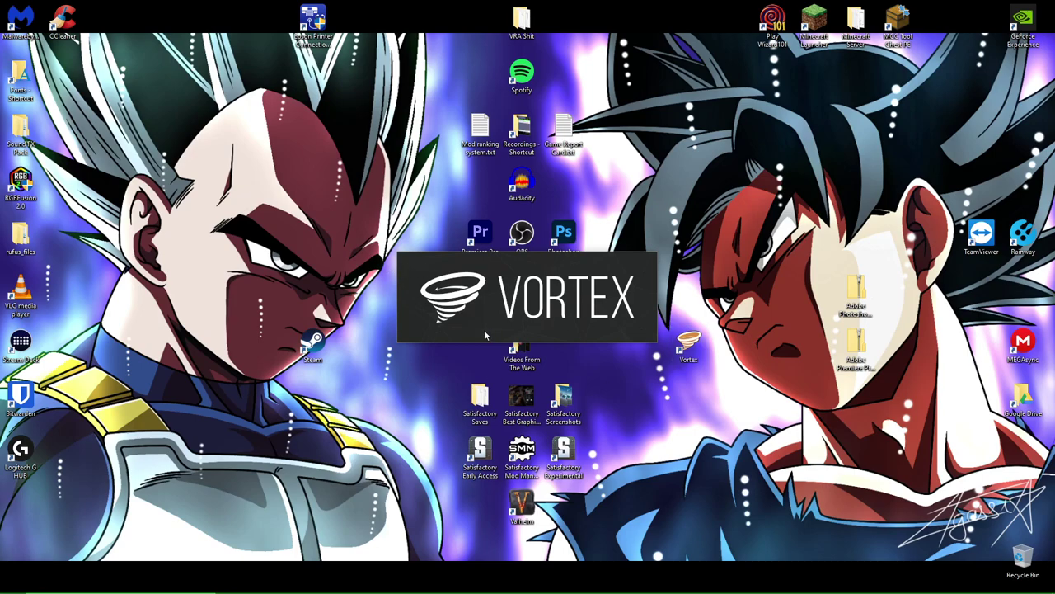
right_click(704, 350)
left_click(571, 349)
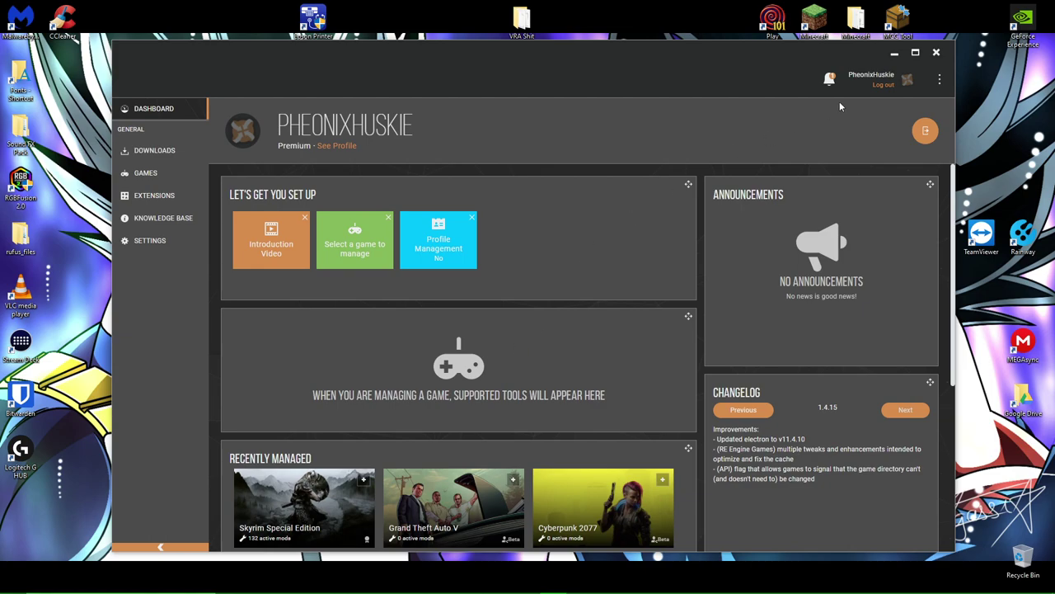
left_click(829, 78)
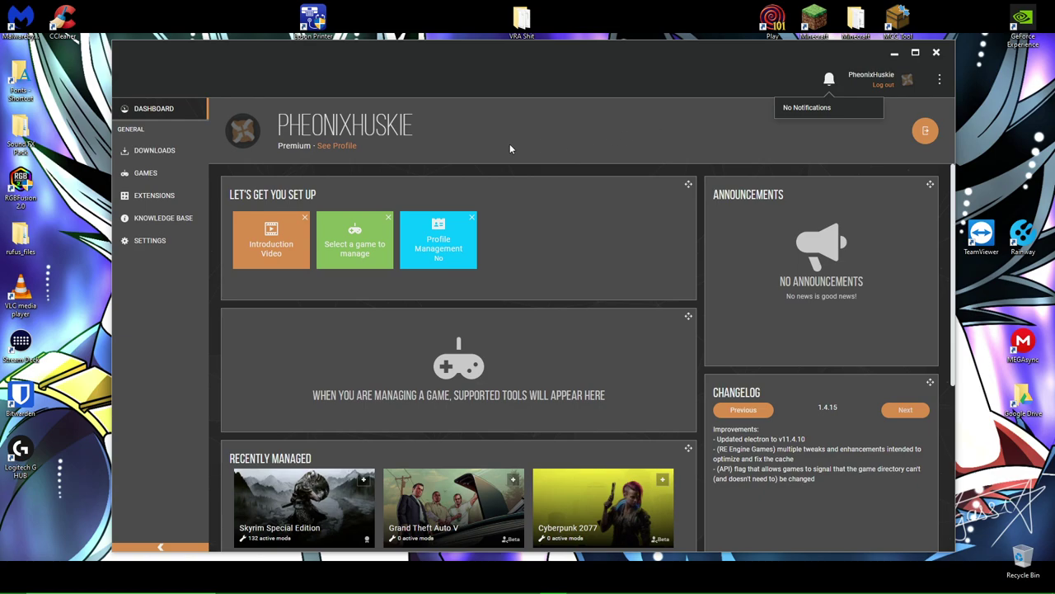
mouse_move(240, 549)
Step: Search the Vortex games for "val", choose Valheim to manage and download its game support extension
left_click(156, 174)
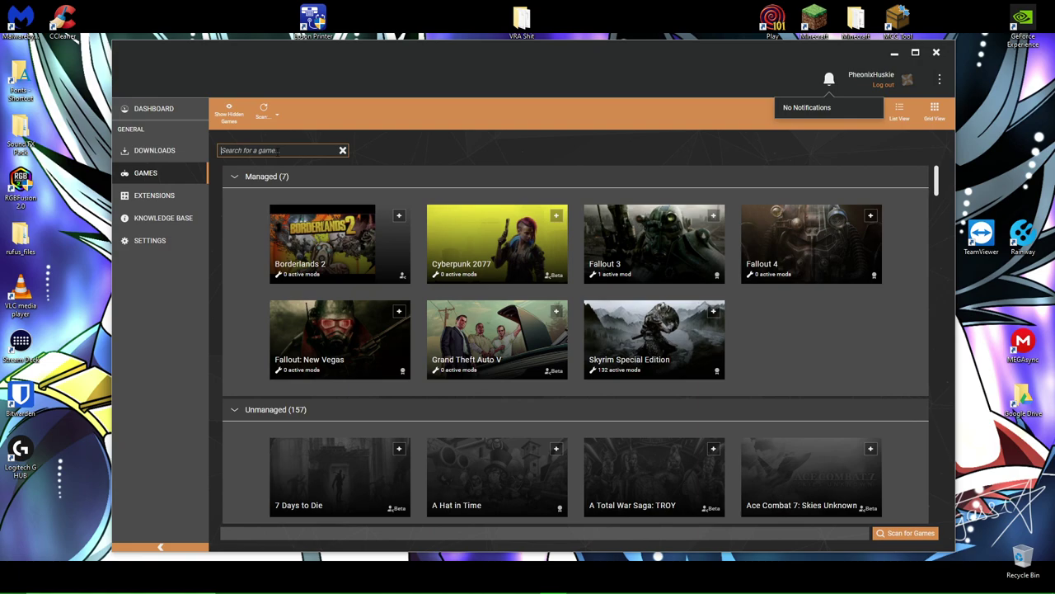
type("val")
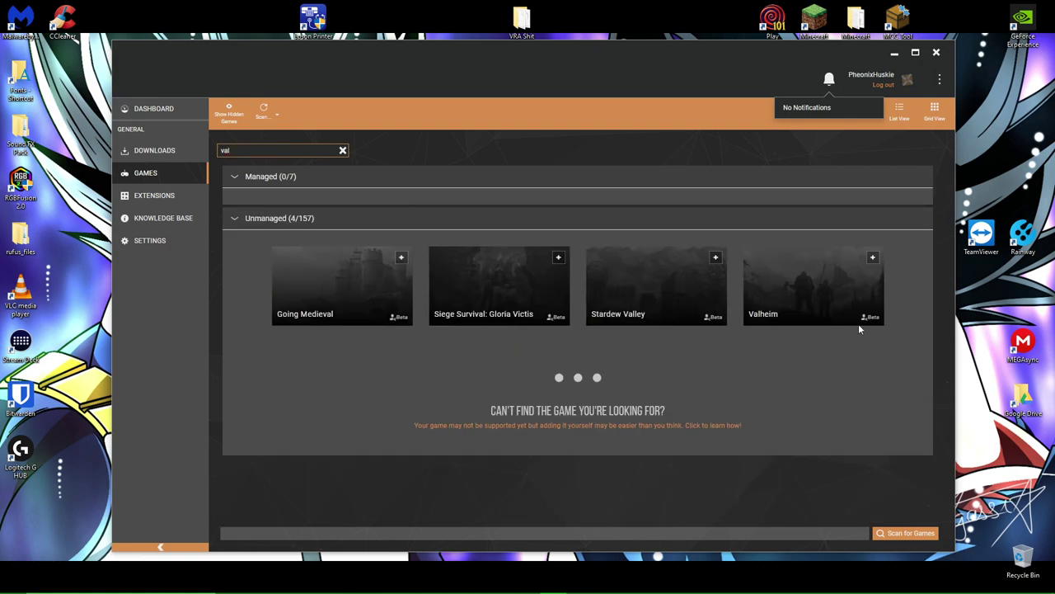
left_click(813, 287)
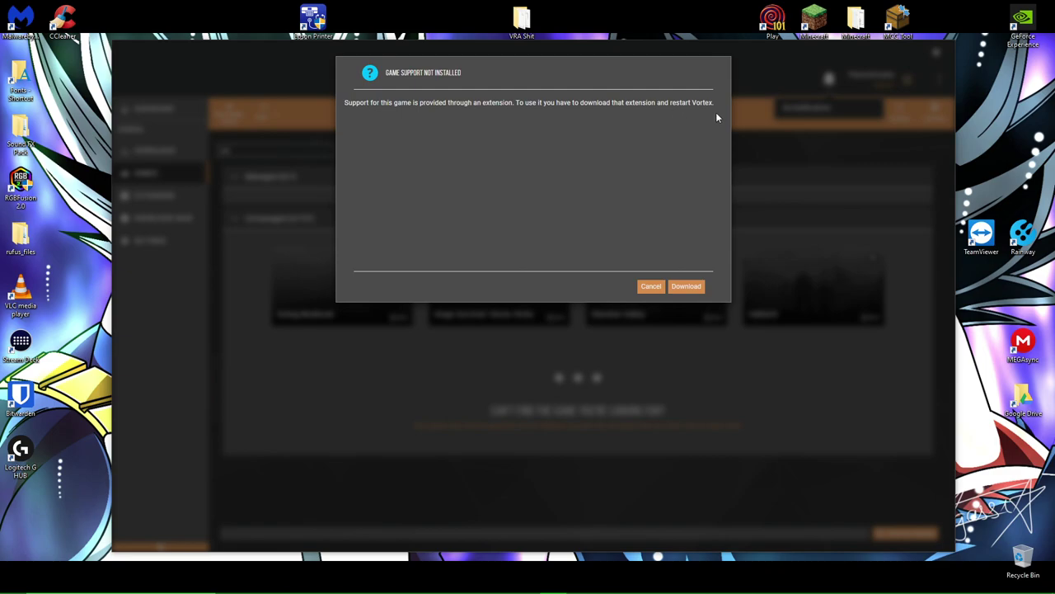
left_click(688, 287)
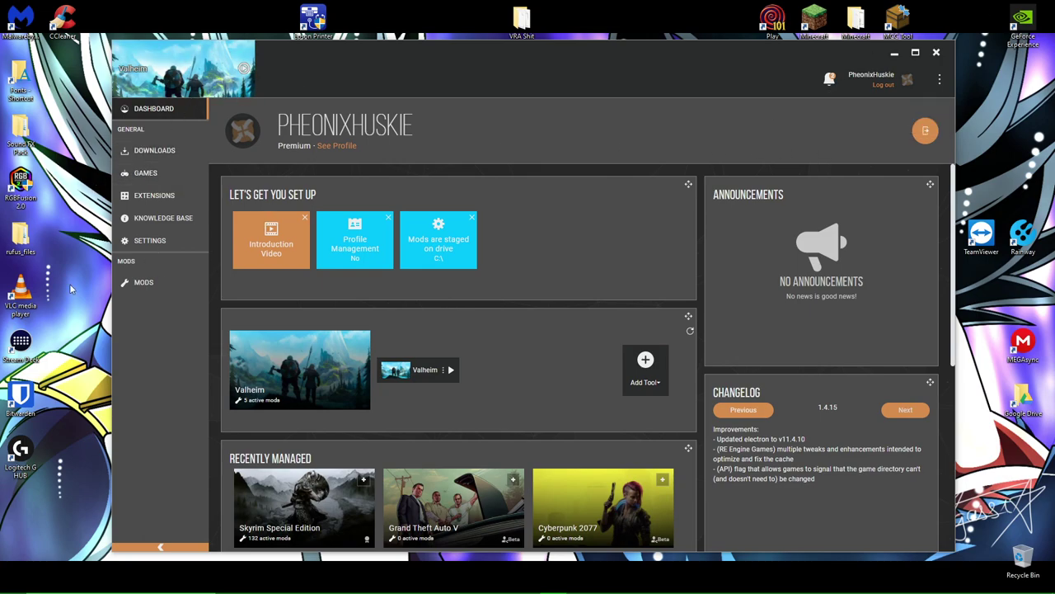
Step: Review the list of installed Valheim mods, and minimize Vortex
left_click(145, 283)
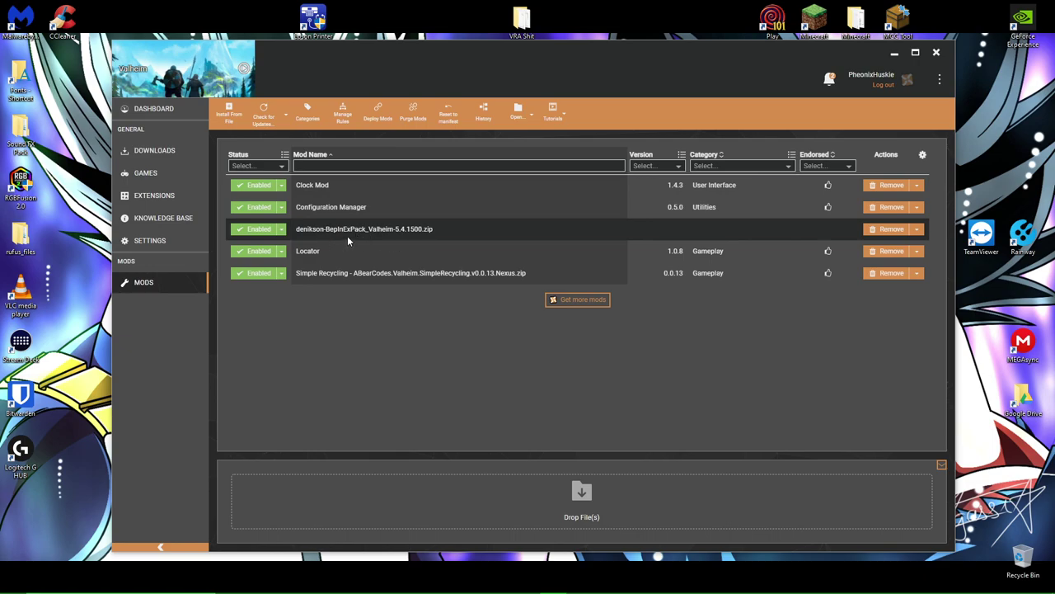
left_click(891, 54)
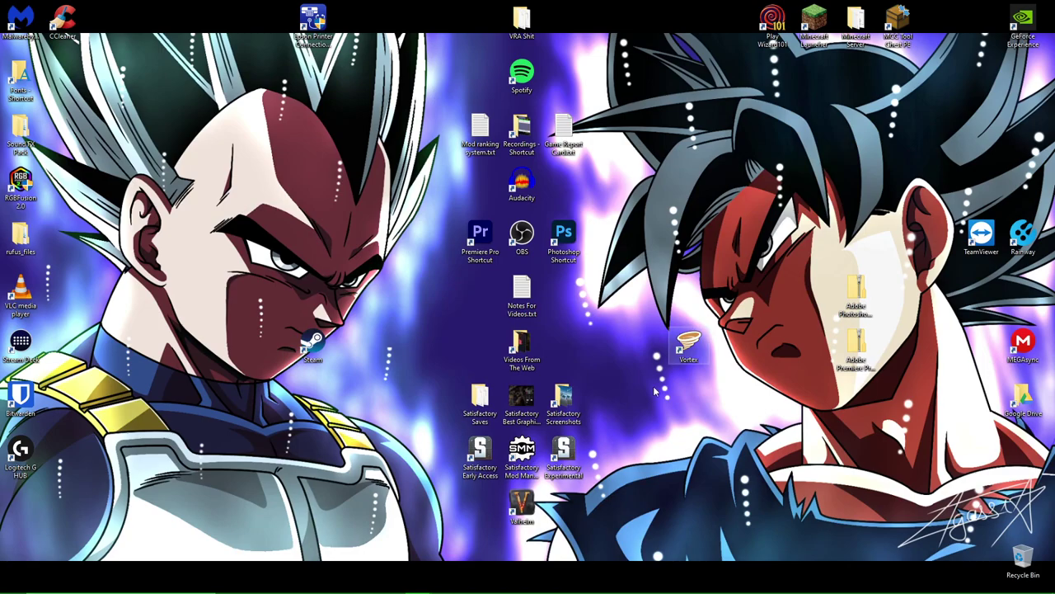
Step: Switch to Chrome and return from the Vortex page to the Nexus Mods home page
mouse_move(418, 584)
left_click(293, 540)
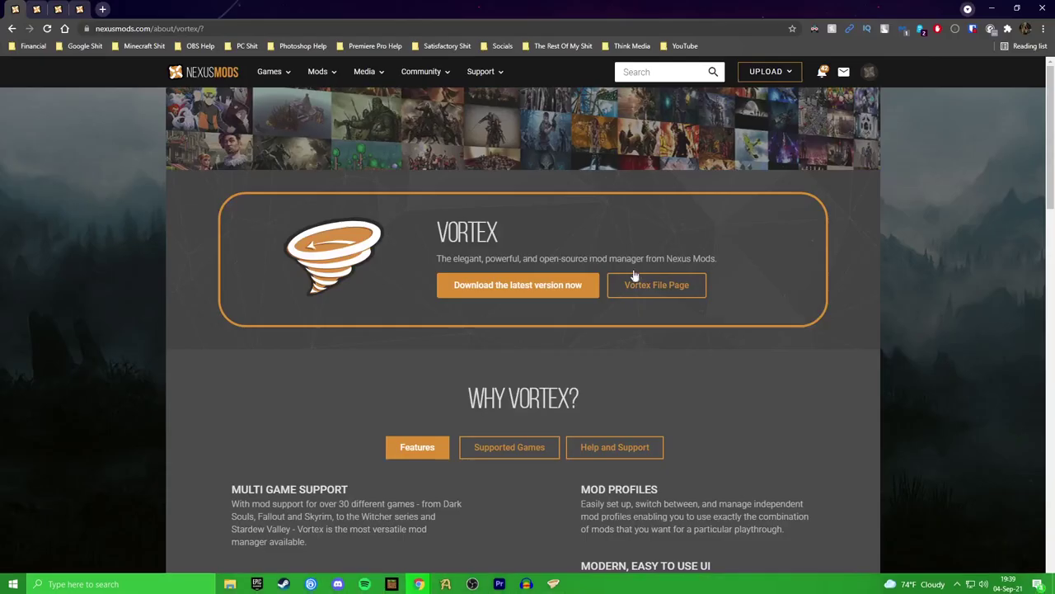
right_click(21, 11)
left_click(52, 149)
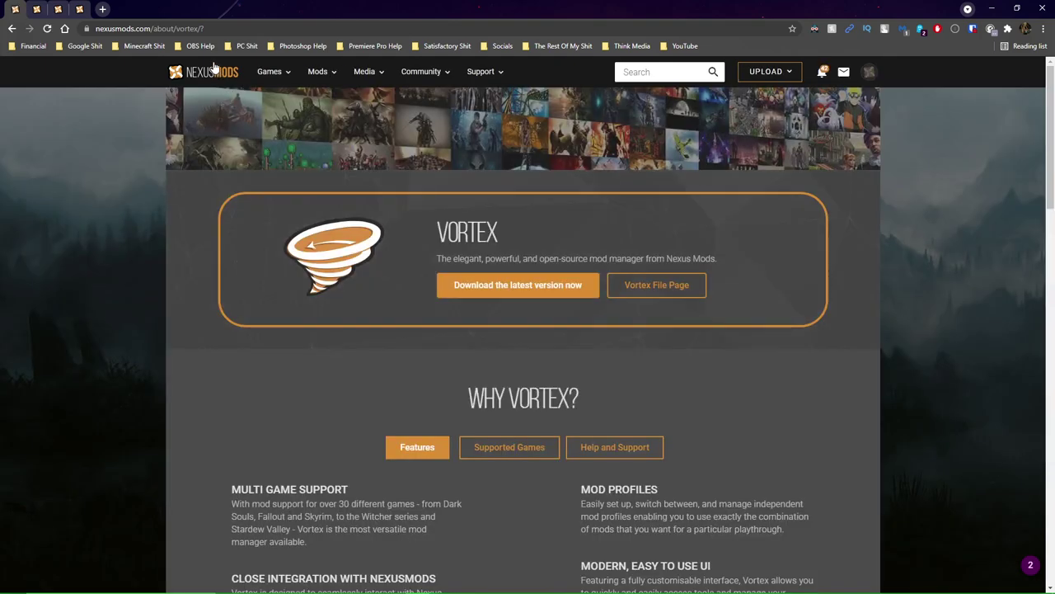
left_click(213, 70)
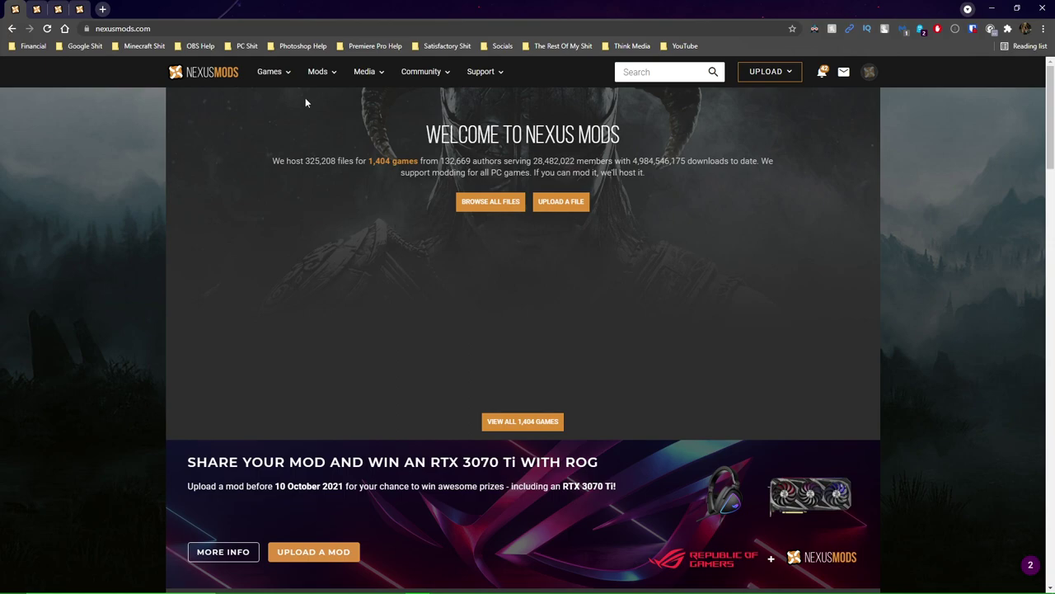
Step: View the favourite games and the full list of supported games, and return to the Nexus Mods home page
mouse_move(288, 73)
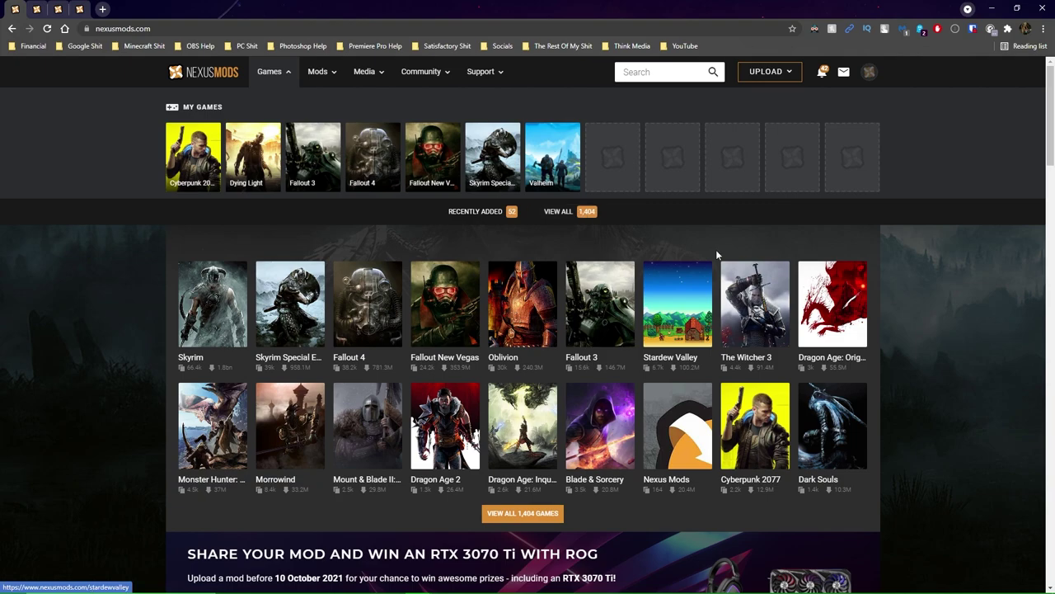
left_click(524, 513)
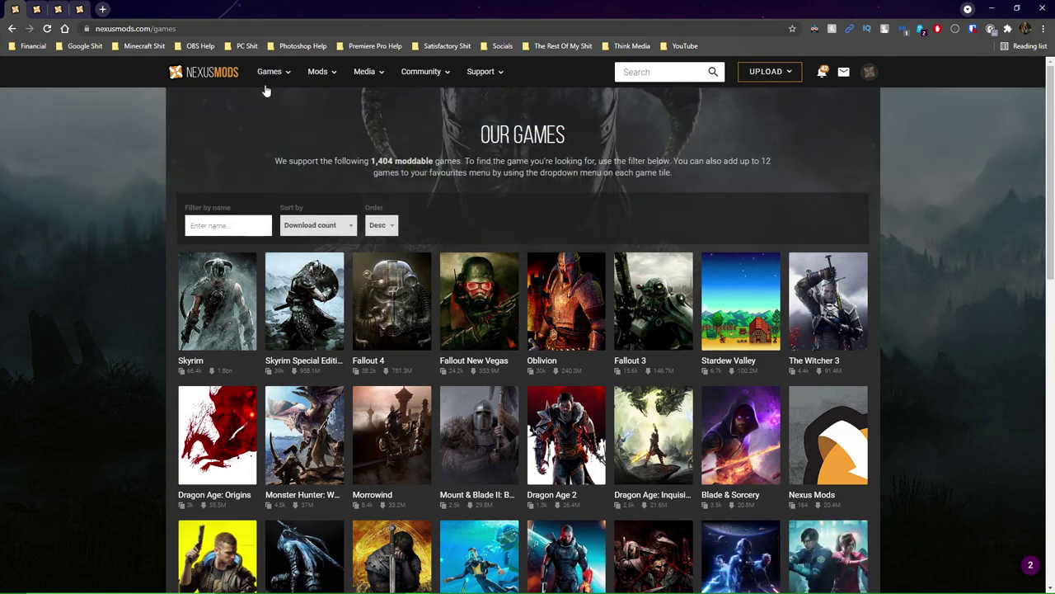
left_click(213, 74)
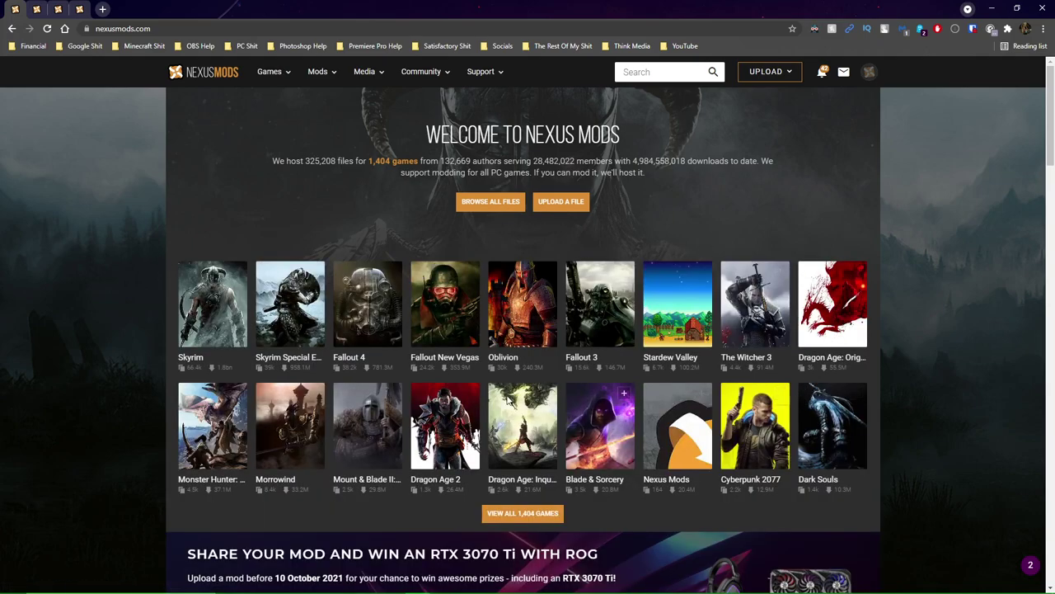
Step: Open the full list of supported games and filter it by the name "valheim"
mouse_move(217, 422)
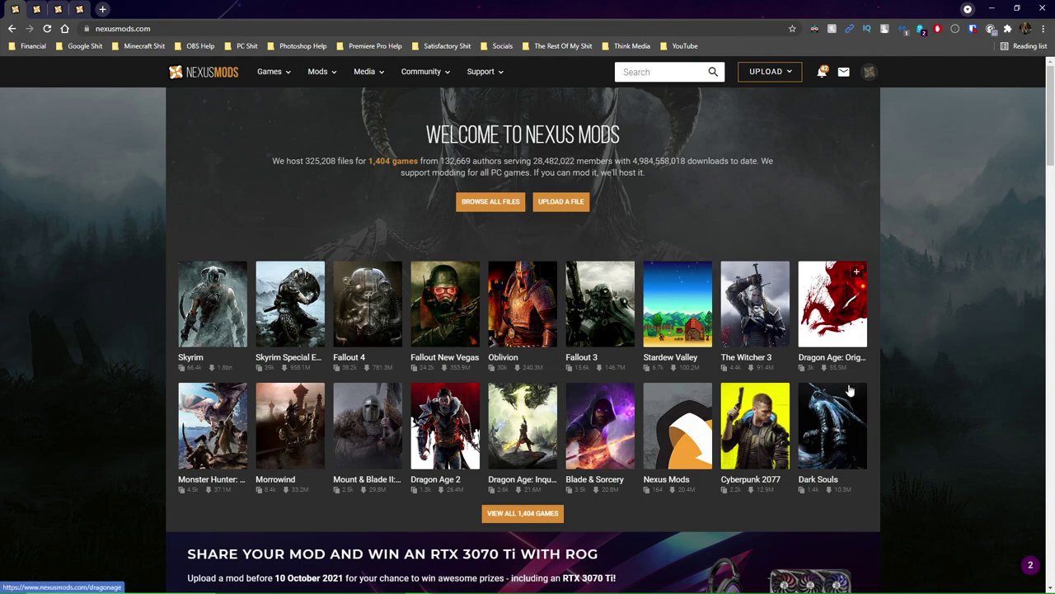
left_click(507, 516)
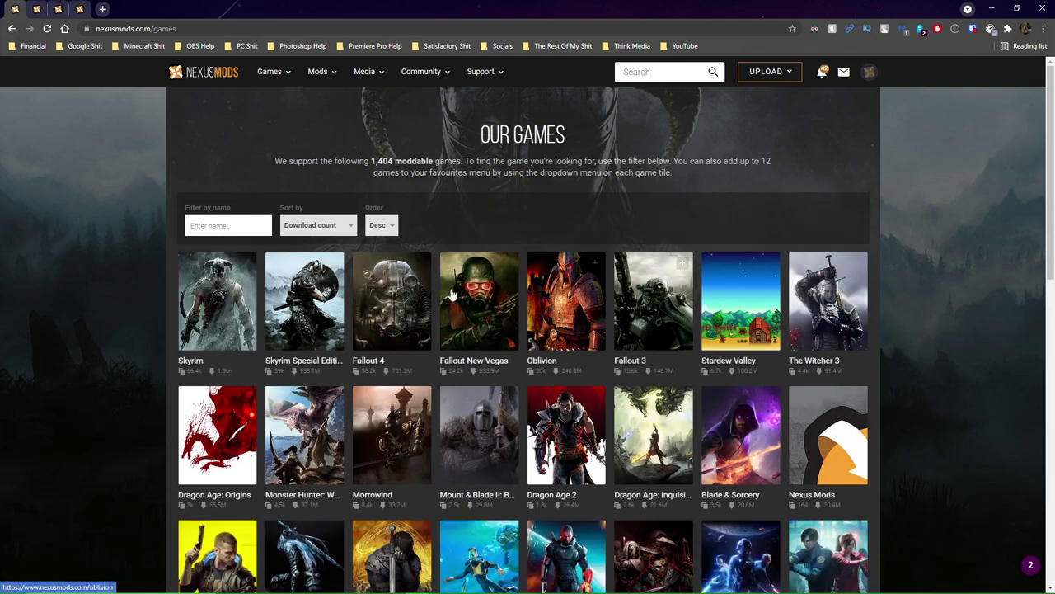
left_click(210, 227)
left_click(203, 251)
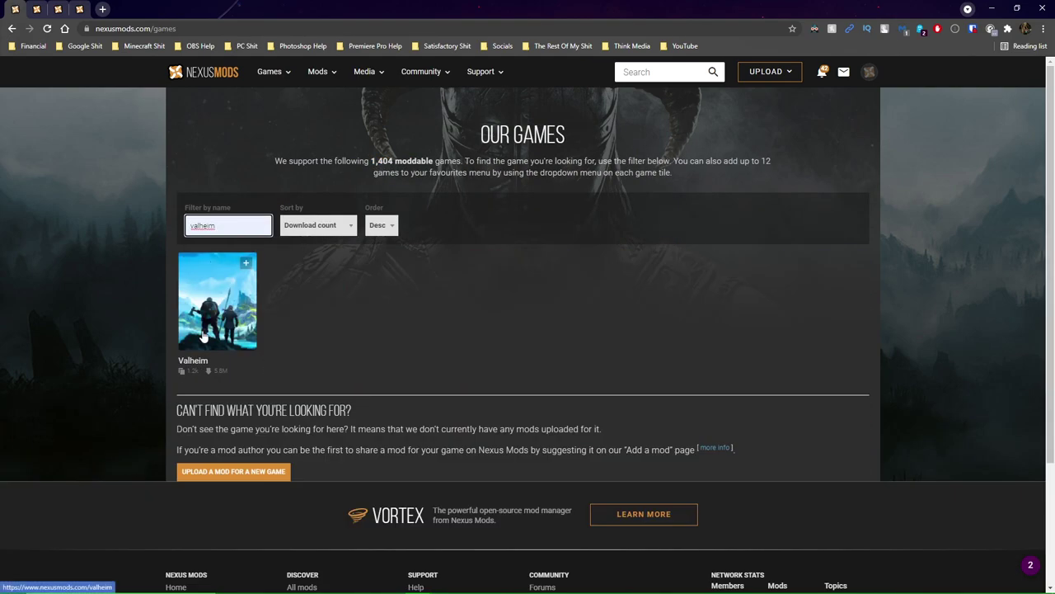
Step: Open the Valheim page from the favourite games and browse its hot and latest mods
mouse_move(247, 277)
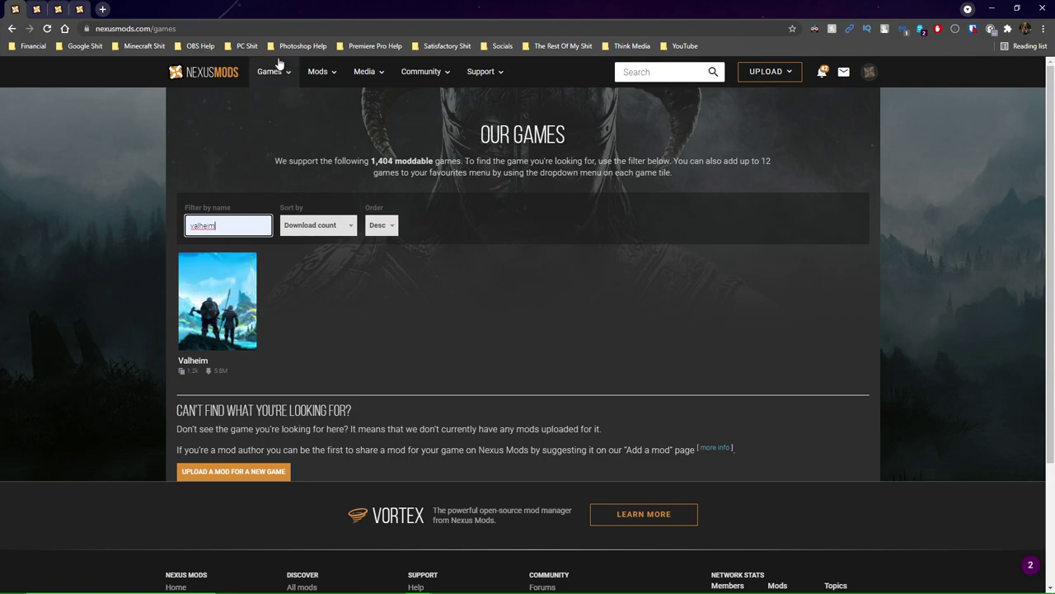
mouse_move(275, 75)
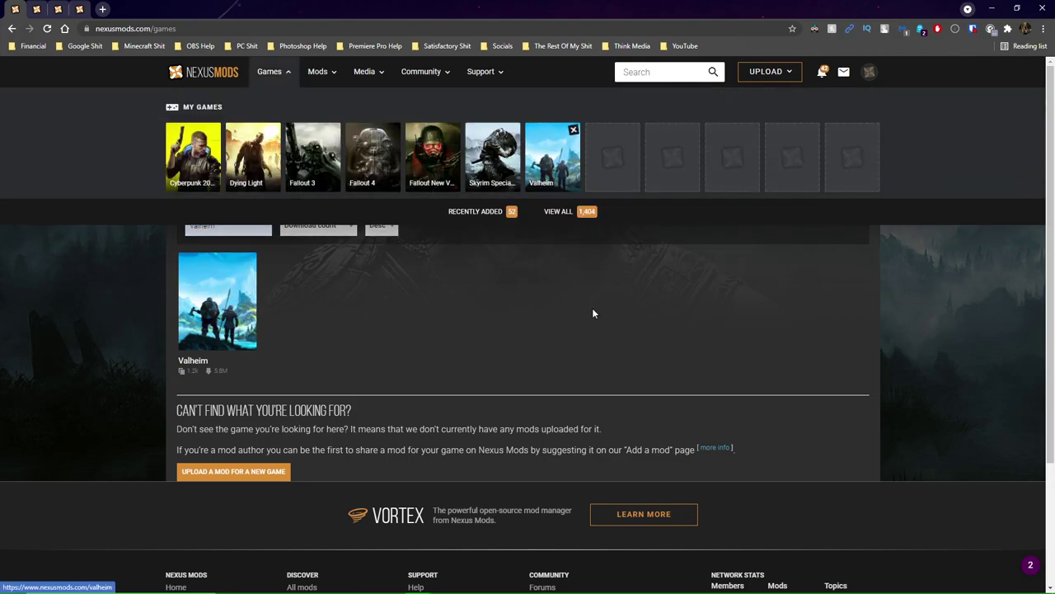
mouse_move(272, 72)
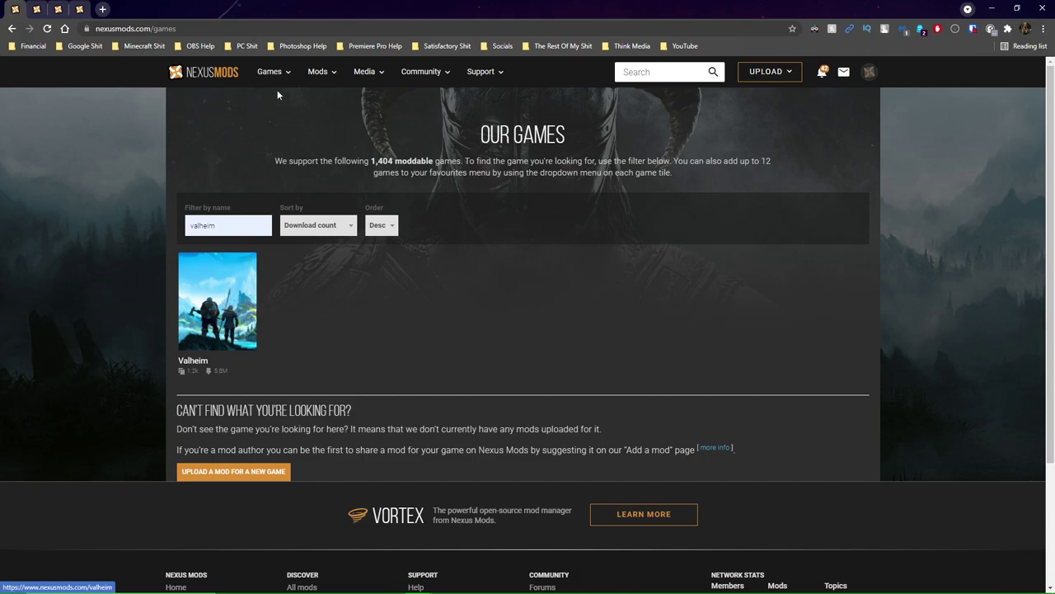
left_click(559, 166)
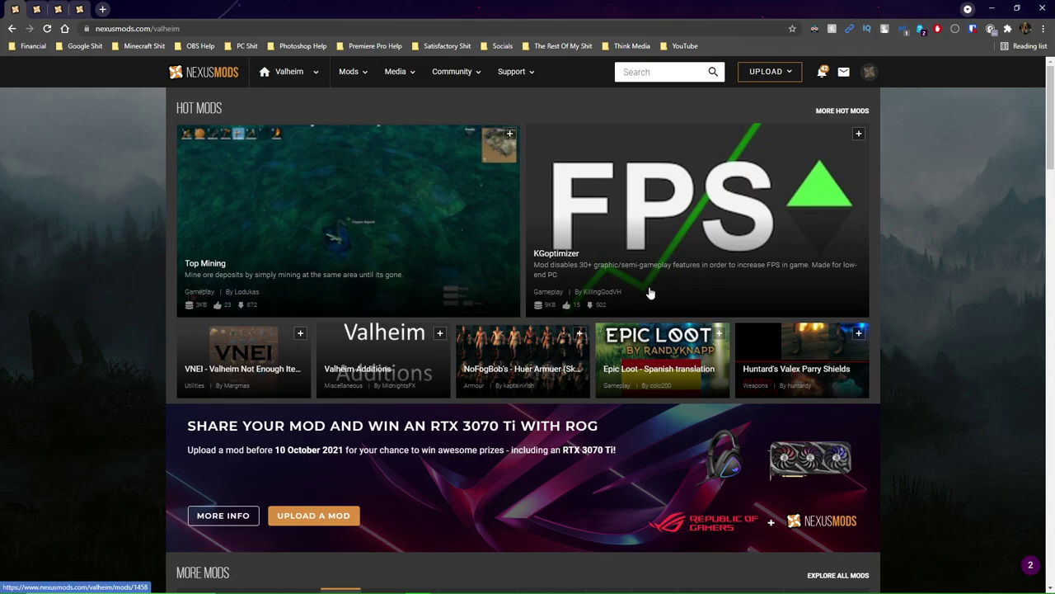
scroll(634, 343, "down", 9)
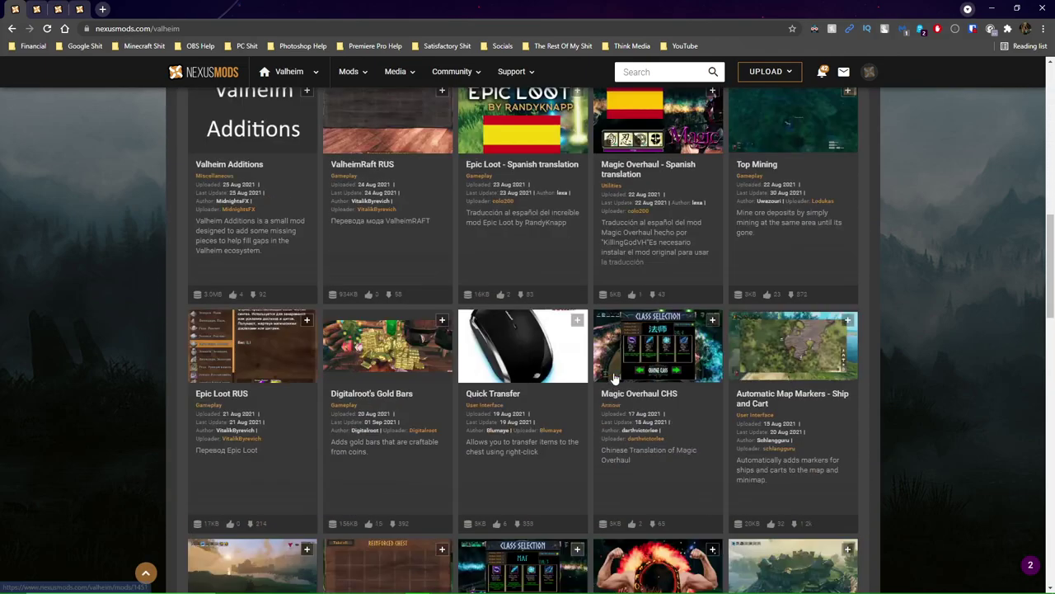
scroll(587, 404, "up", 10)
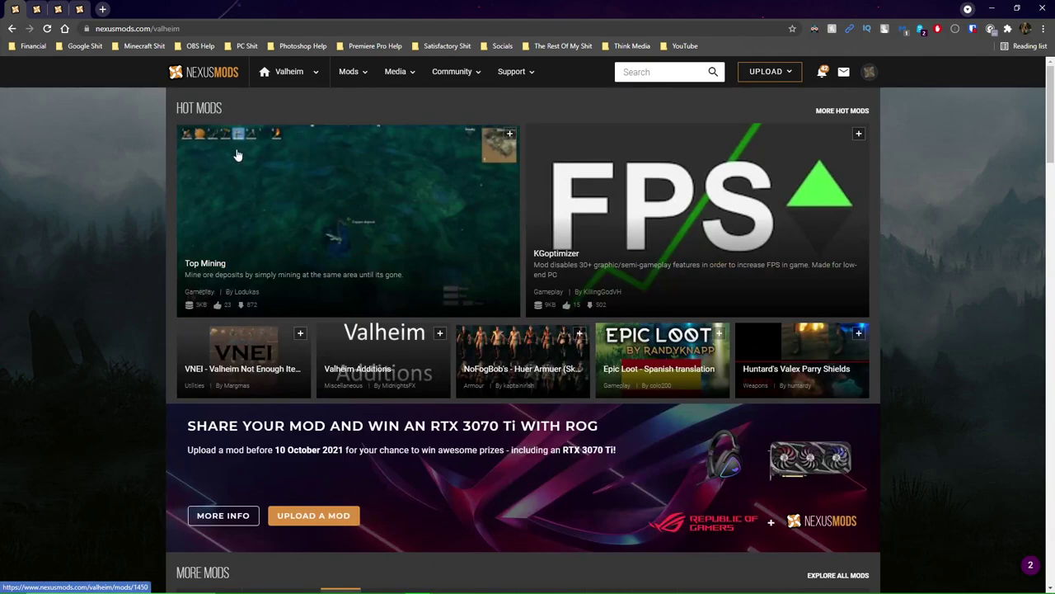
scroll(620, 362, "down", 3)
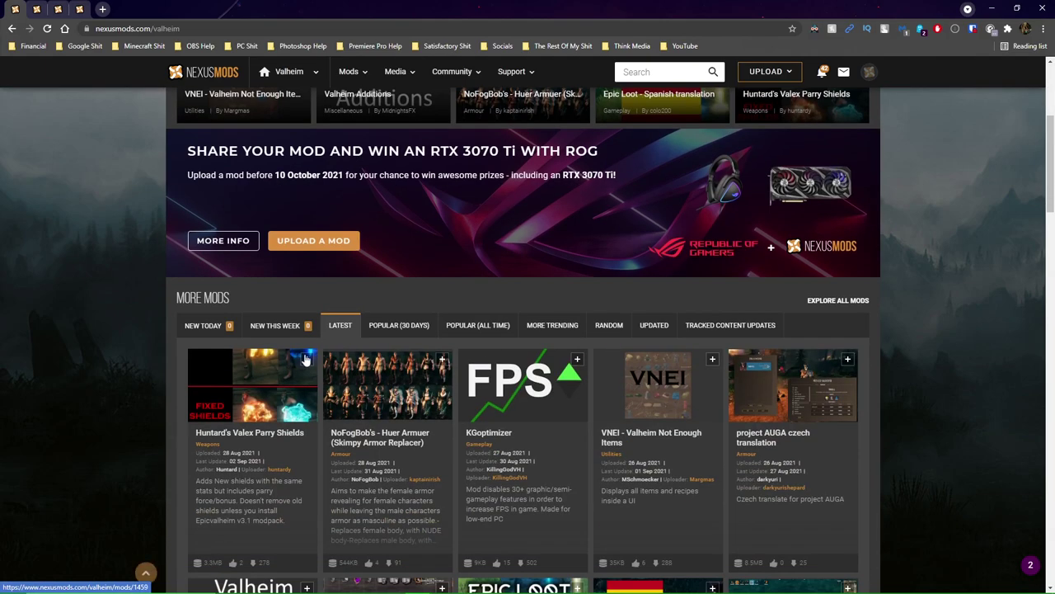
scroll(370, 268, "down", 1)
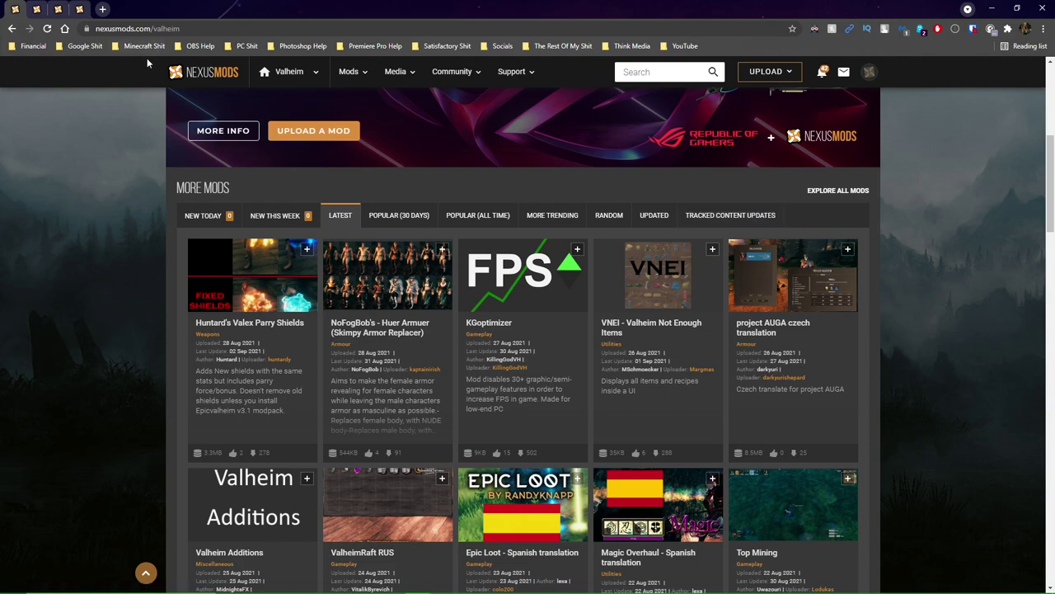
scroll(473, 224, "up", 5)
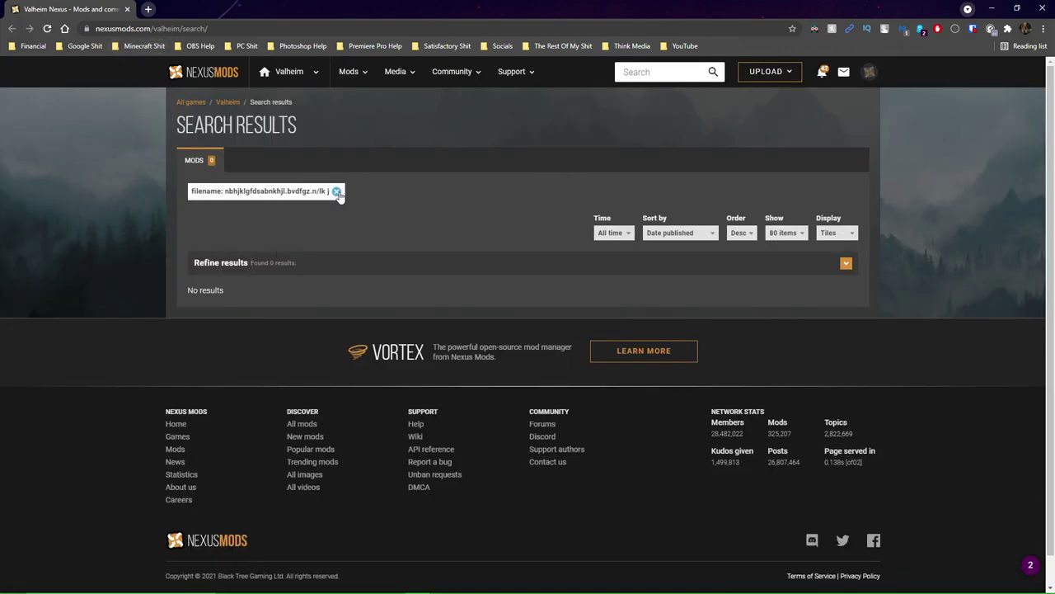
Step: Close the Valheim search results tab and the Valheim home page tab to reach the Hold Attack mod page
left_click(128, 10)
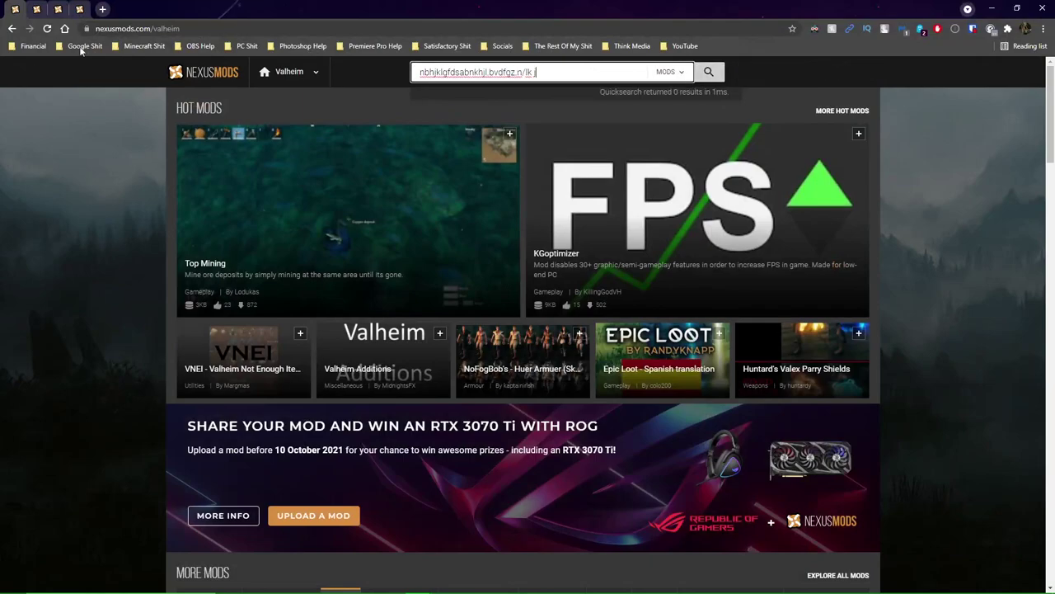
right_click(29, 12)
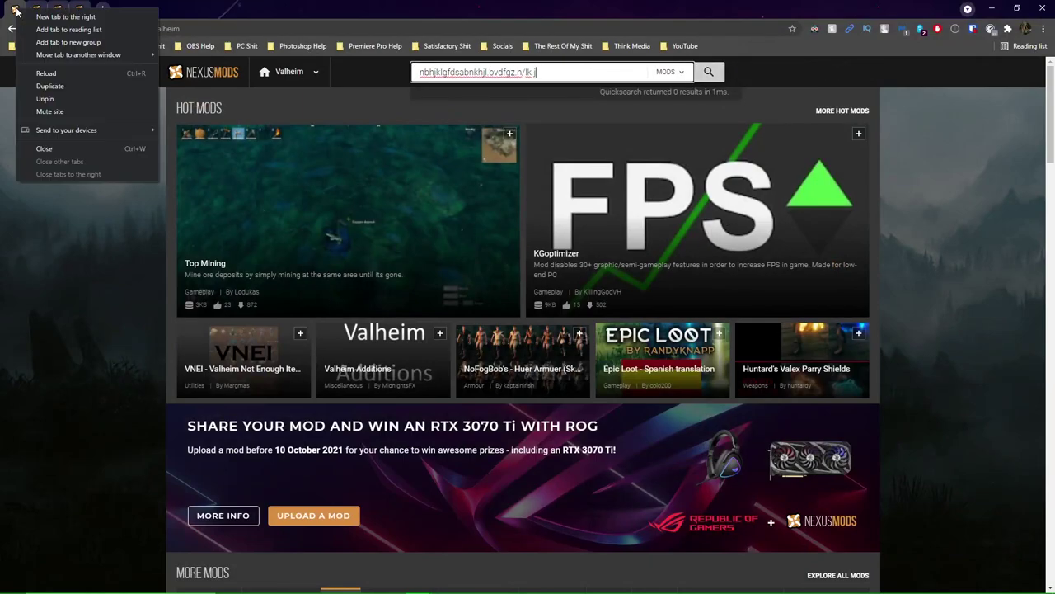
left_click(82, 148)
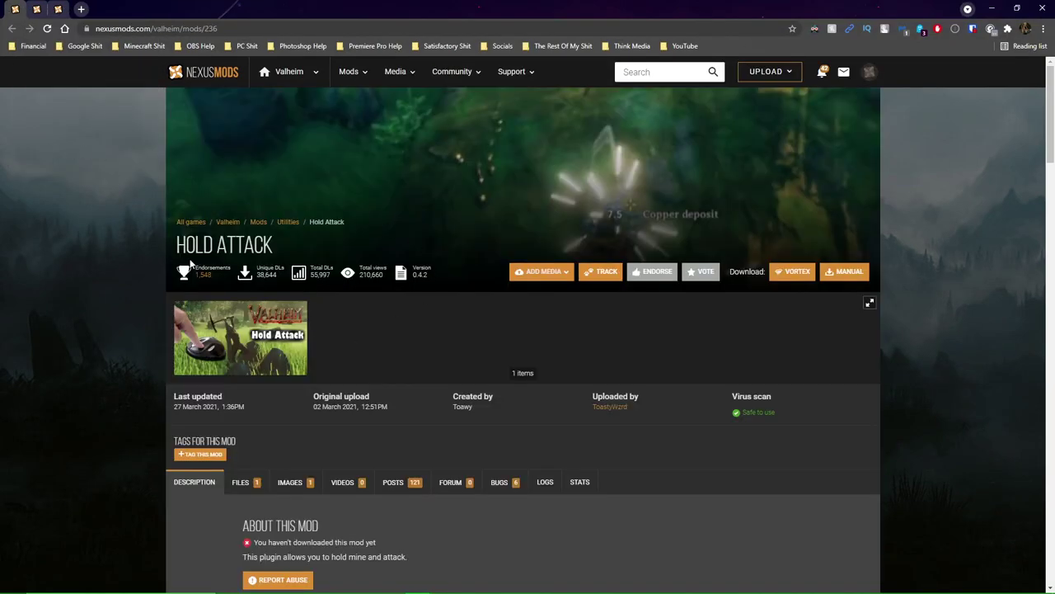
Step: Review the Hold Attack mod's title and description, and download the mod through Vortex
left_click_drag(176, 244, 282, 243)
left_click(282, 244)
left_click_drag(176, 244, 286, 252)
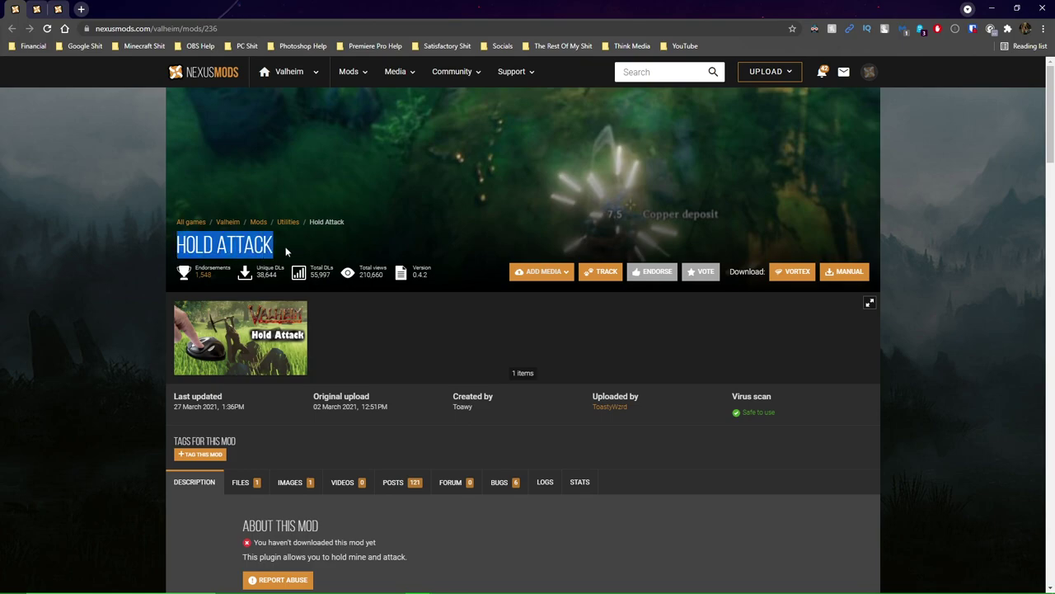
left_click(529, 366)
scroll(515, 417, "down", 2)
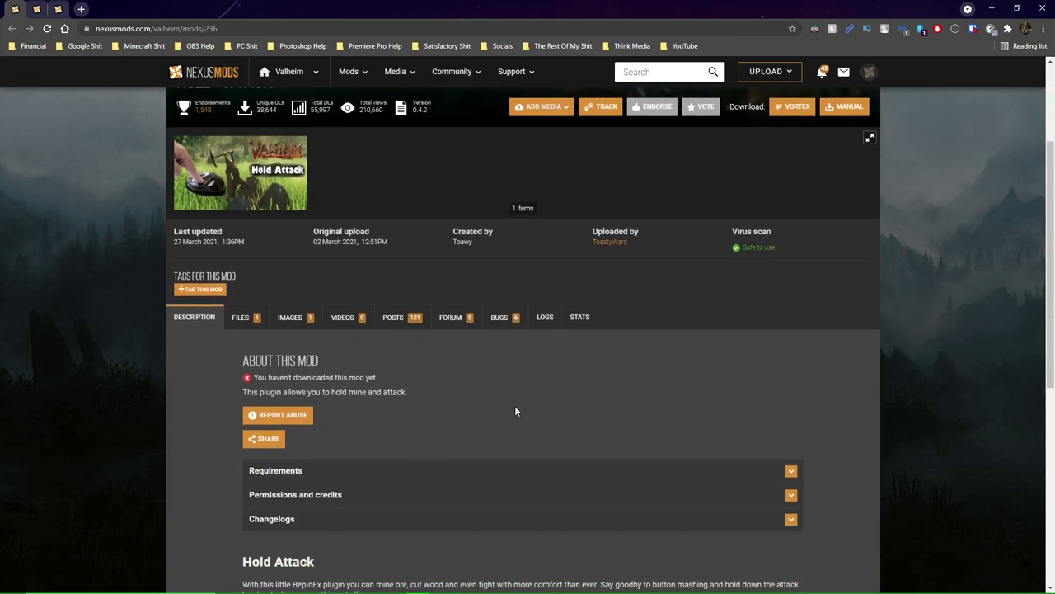
scroll(536, 409, "down", 1)
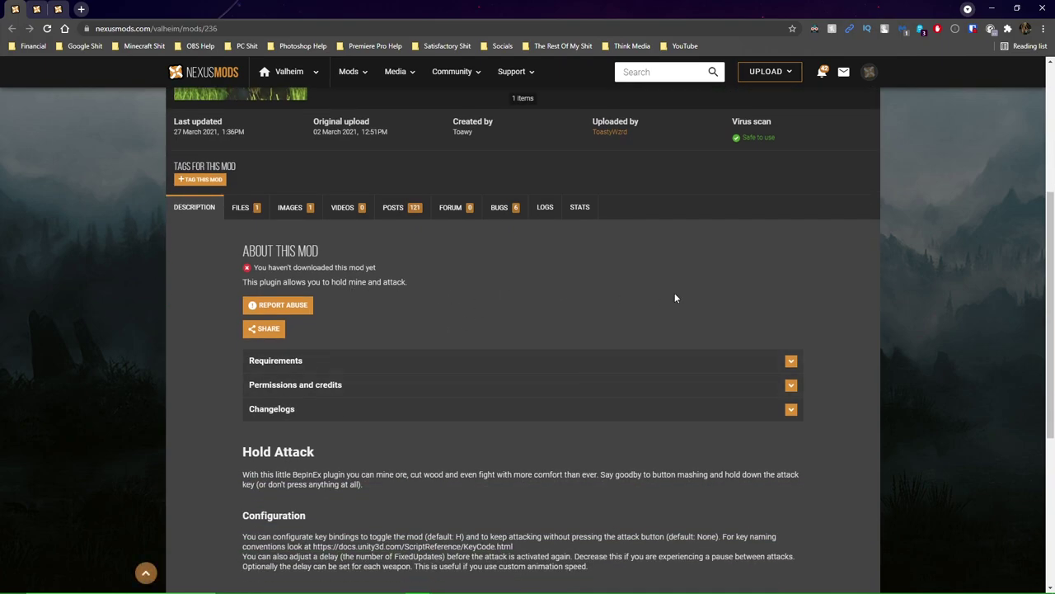
scroll(842, 319, "up", 2)
scroll(806, 301, "up", 1)
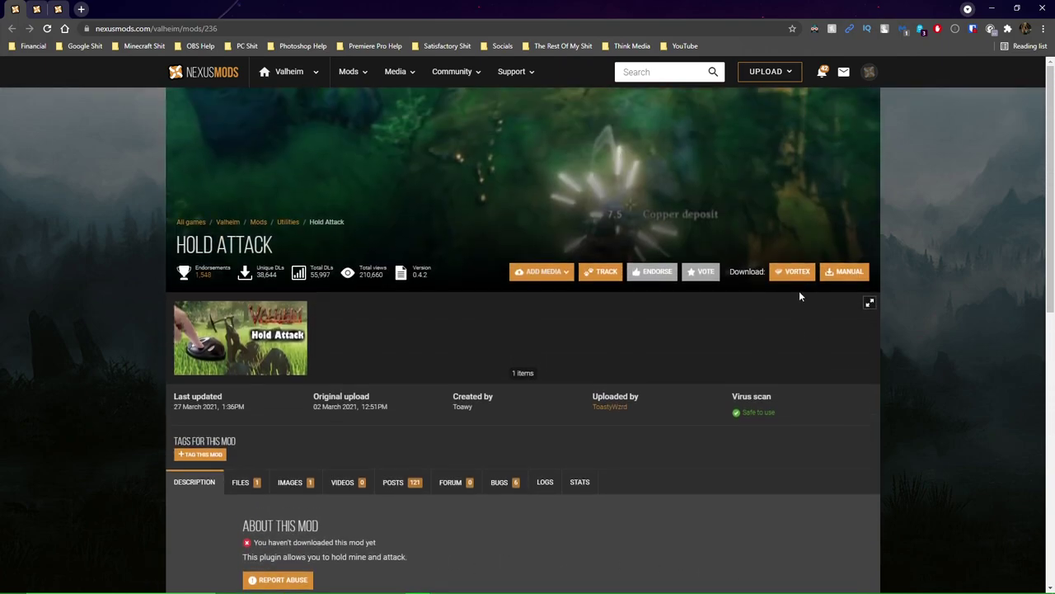
left_click(799, 277)
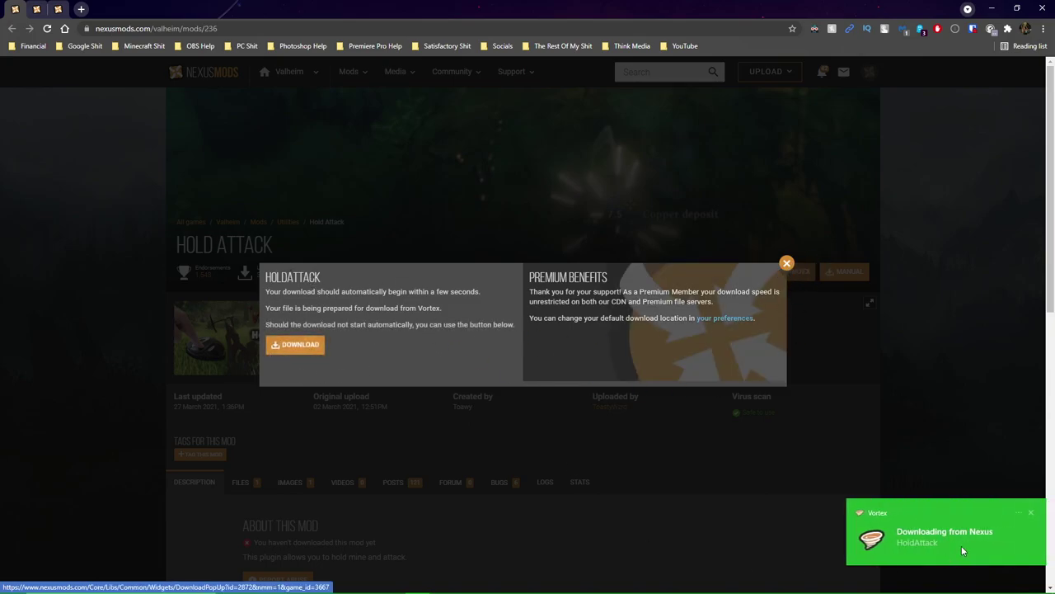
Step: Switch to Vortex, and install and enable HoldAttack in the Valheim mods list
left_click(961, 531)
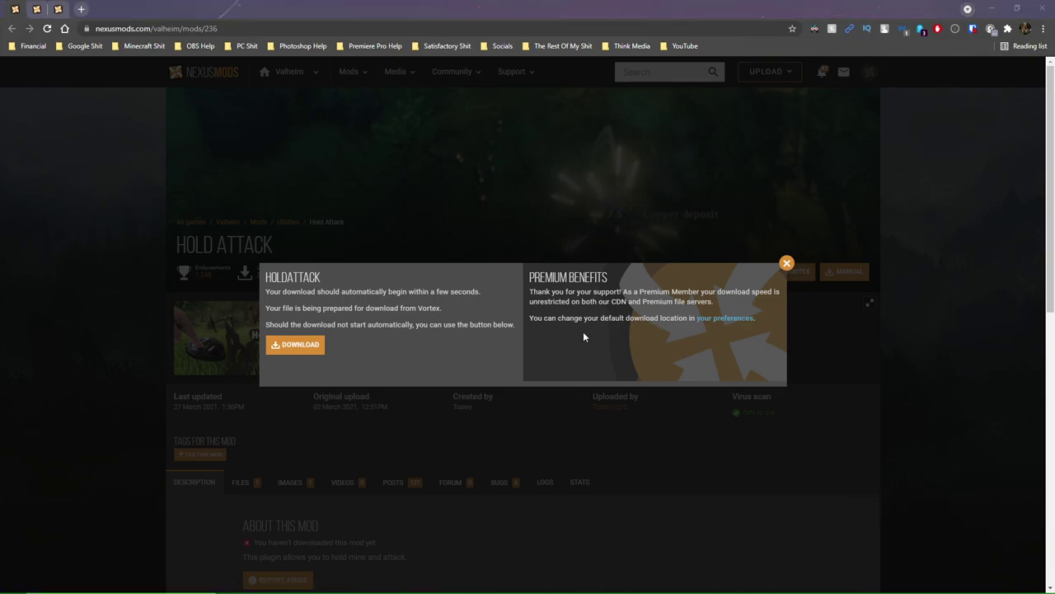
left_click(553, 585)
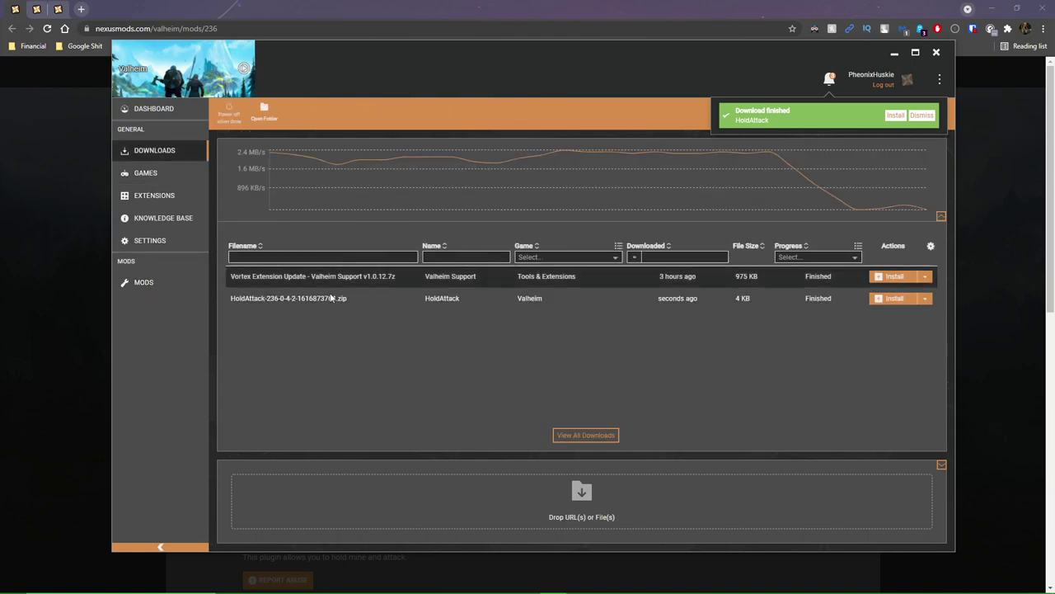
left_click(144, 282)
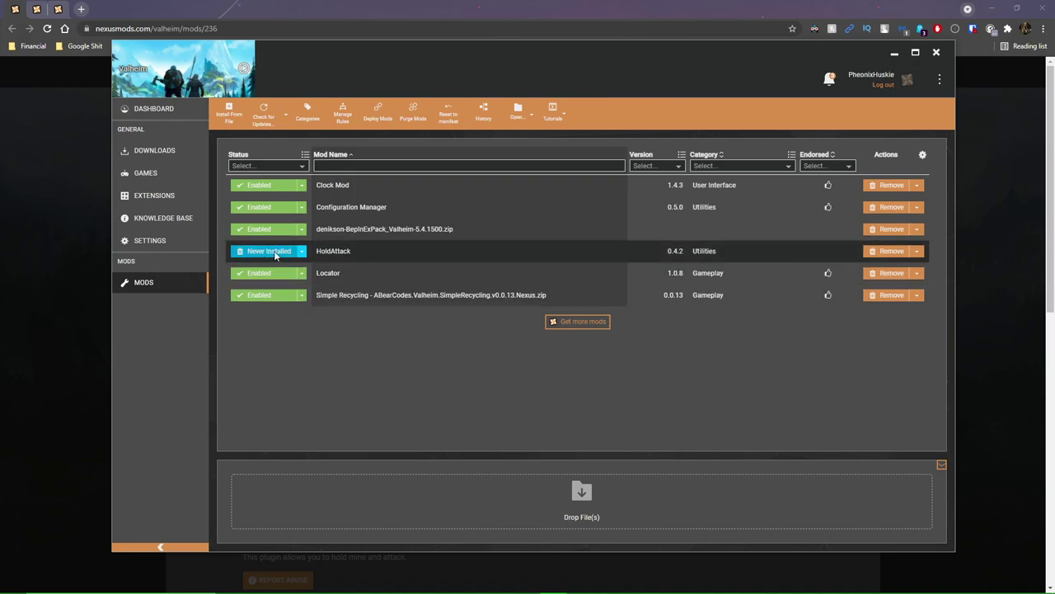
left_click(258, 250)
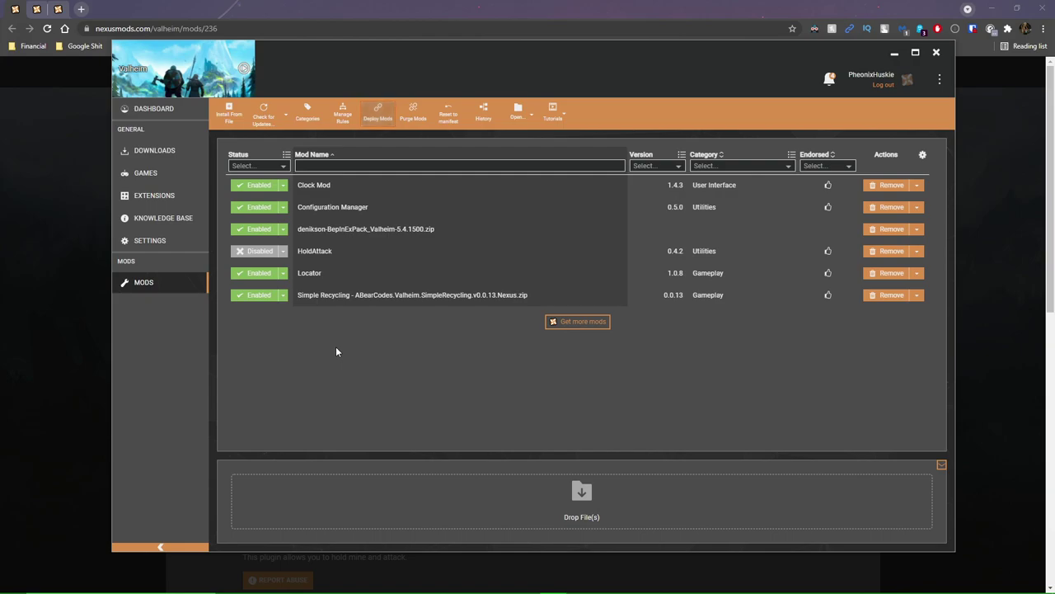
left_click(253, 251)
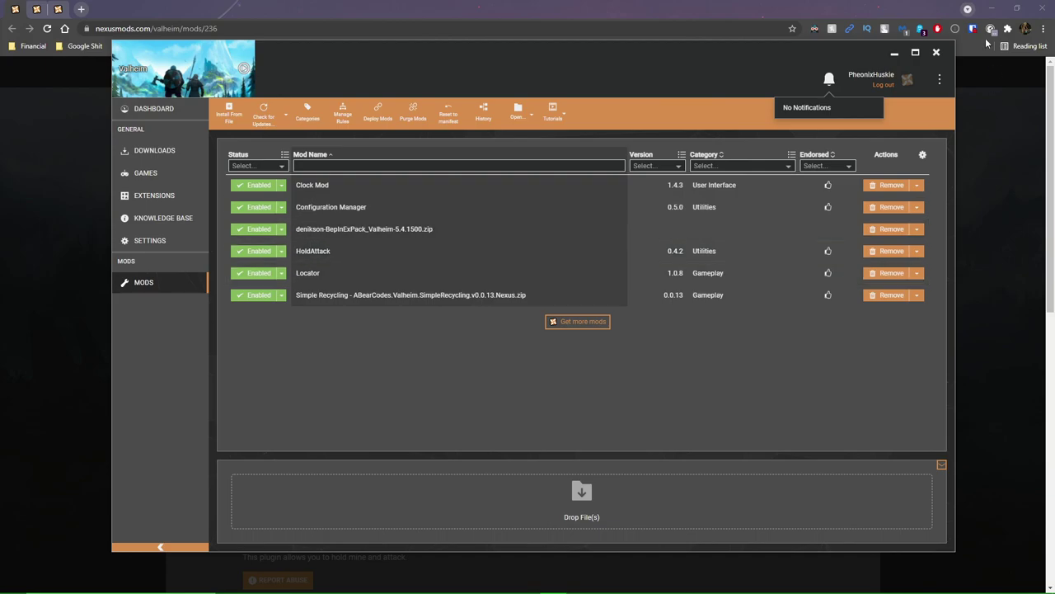
Step: Return to Chrome, close the Hold Attack page, and download the FarmGrid mod through Vortex
left_click(894, 55)
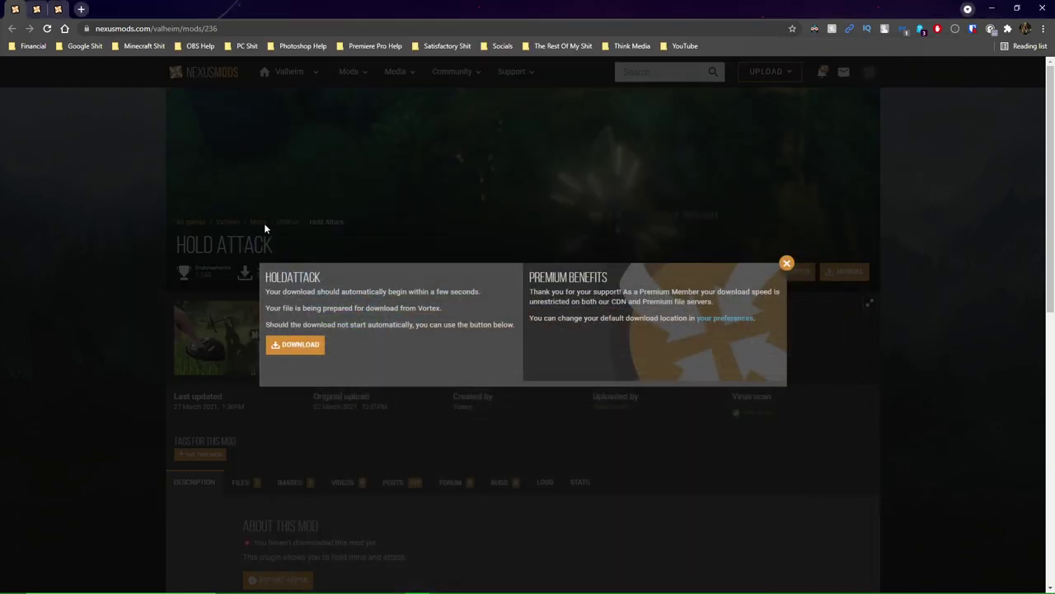
left_click(787, 263)
right_click(16, 15)
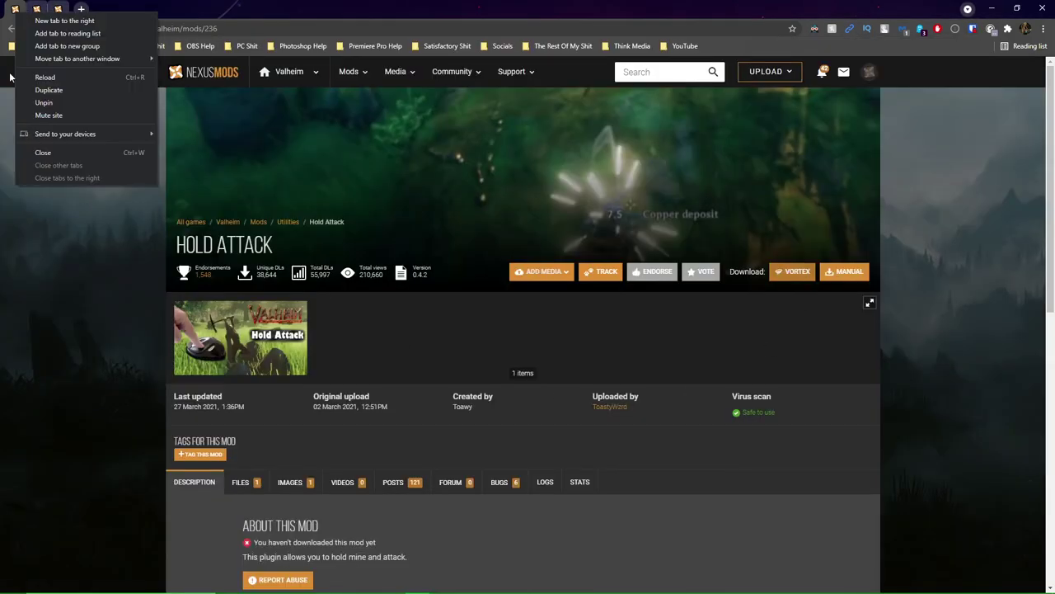
left_click(57, 153)
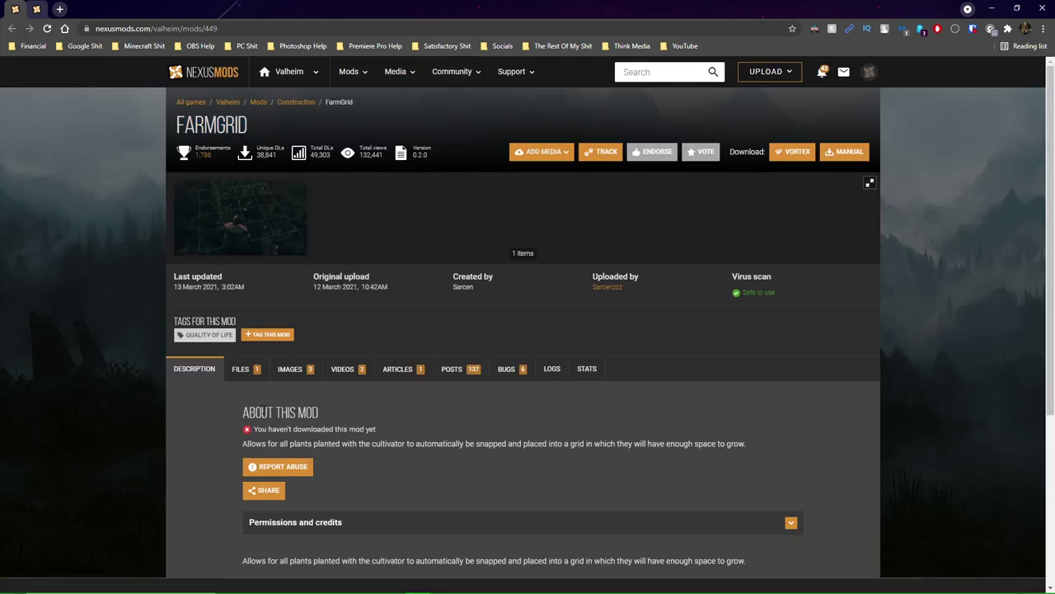
left_click_drag(228, 445, 784, 450)
left_click(792, 151)
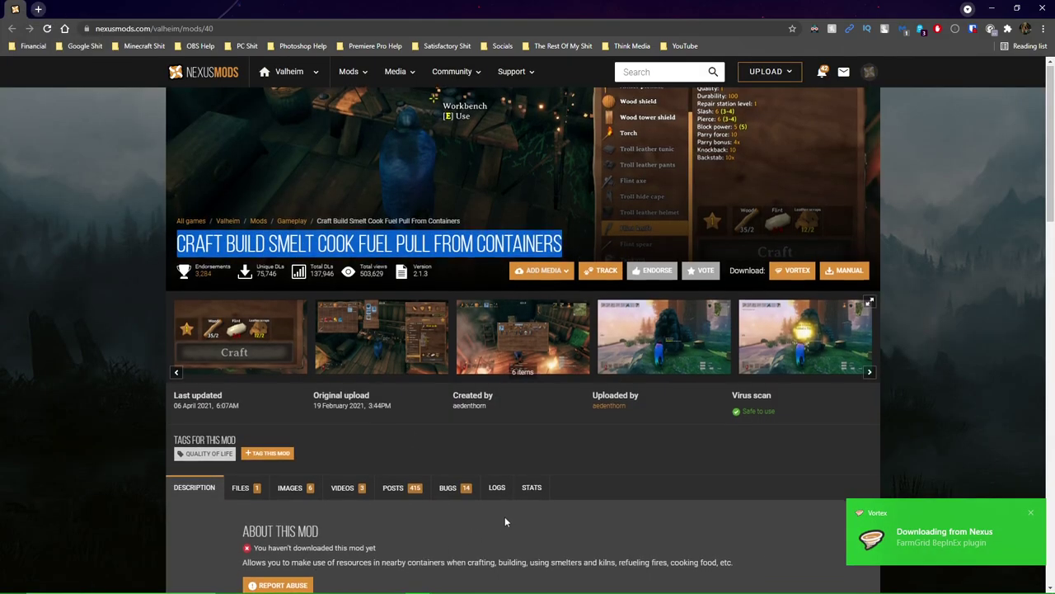
Step: Review the Craft Build Smelt Cook Fuel Pull From Containers page, download the mod through Vortex and dismiss the download notice
scroll(528, 478, "down", 1)
left_click(560, 441)
scroll(755, 373, "up", 1)
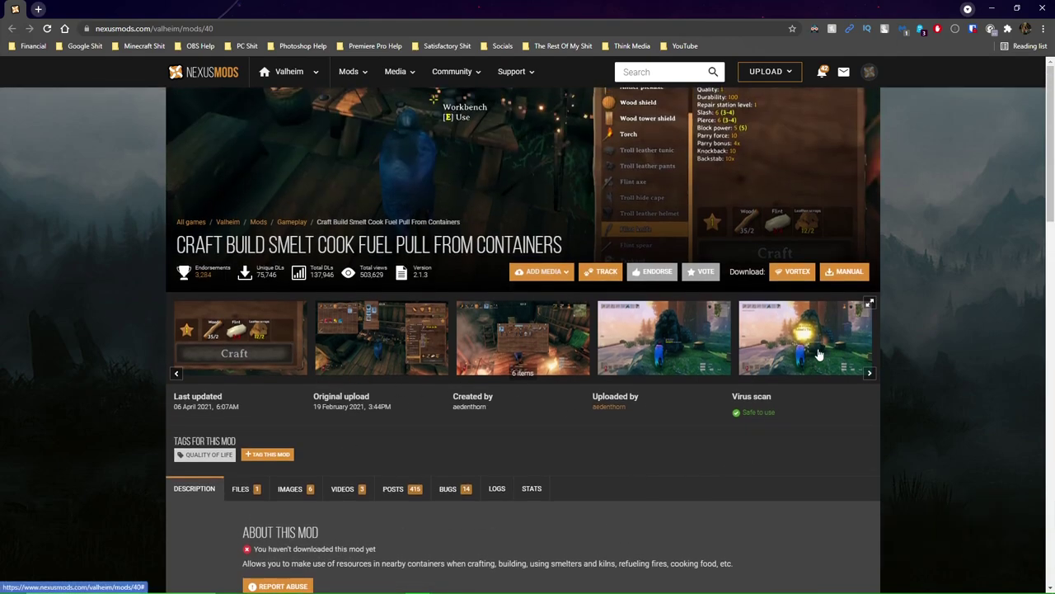
left_click_drag(175, 245, 741, 486)
left_click(740, 487)
left_click(796, 275)
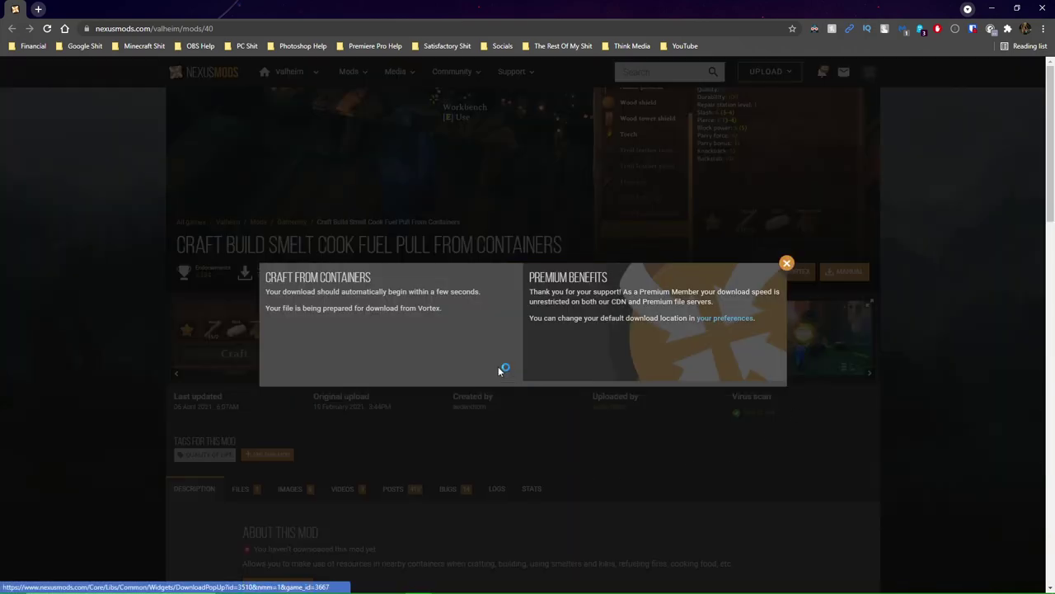
left_click(789, 263)
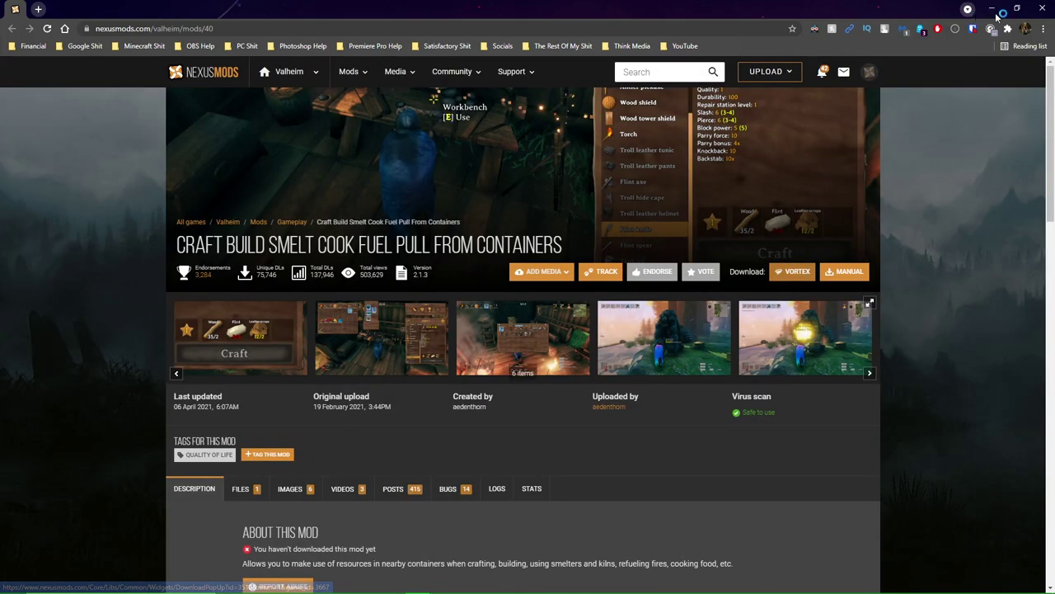
Step: Close Chrome, switch to Vortex, install and enable FarmGrid BepInEx plugin and Craft From Containers, and allow the deployment to run elevated
left_click(1040, 8)
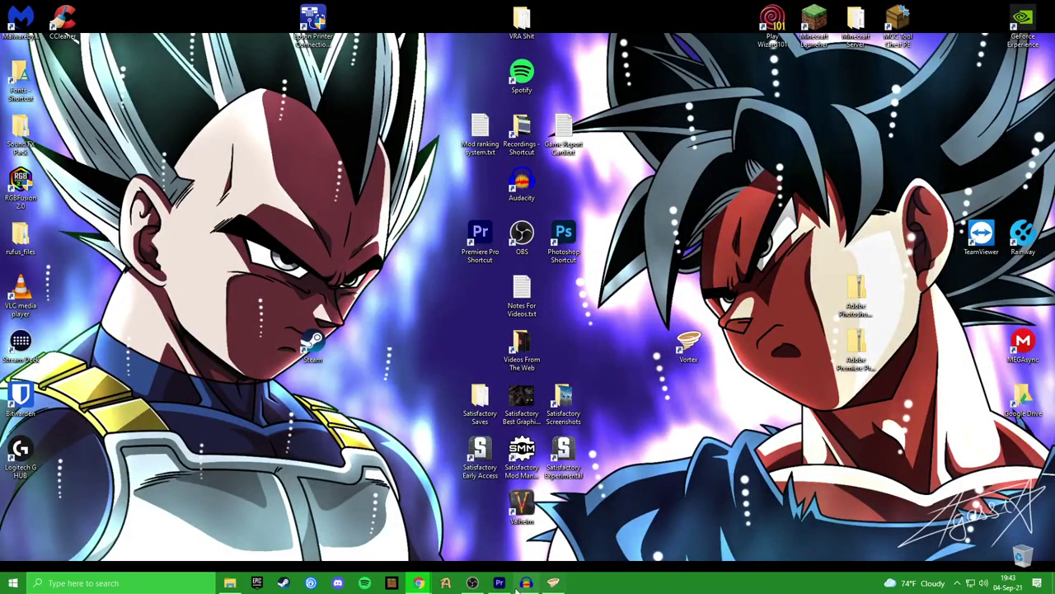
left_click(539, 583)
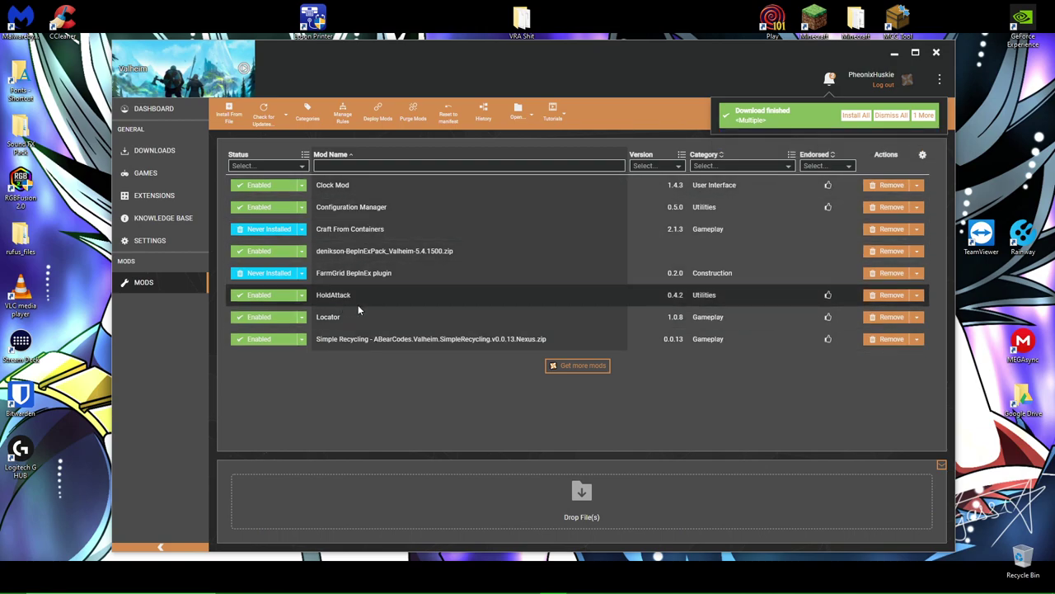
left_click(269, 275)
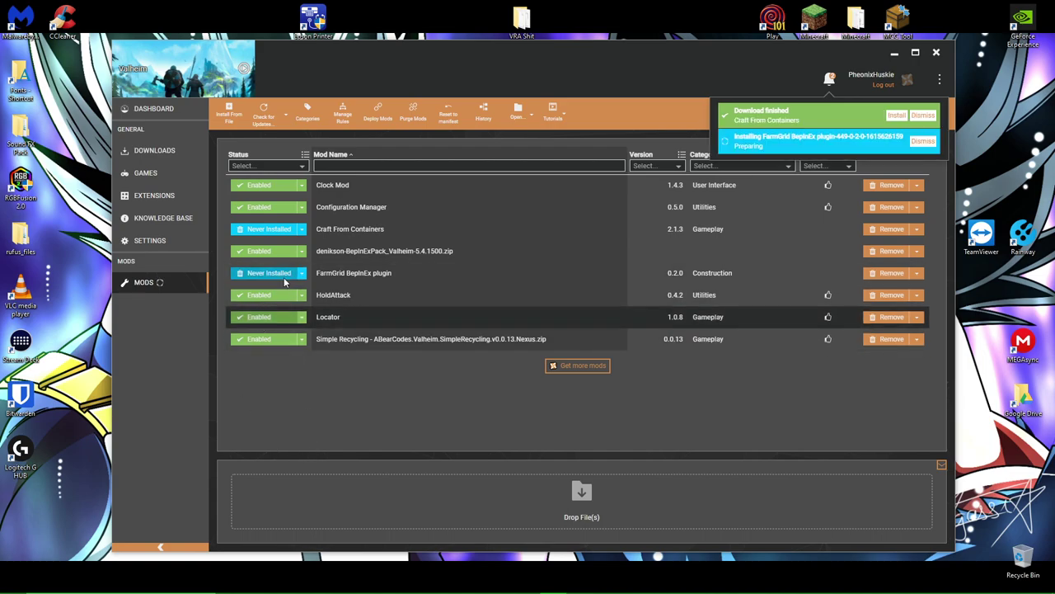
left_click(266, 230)
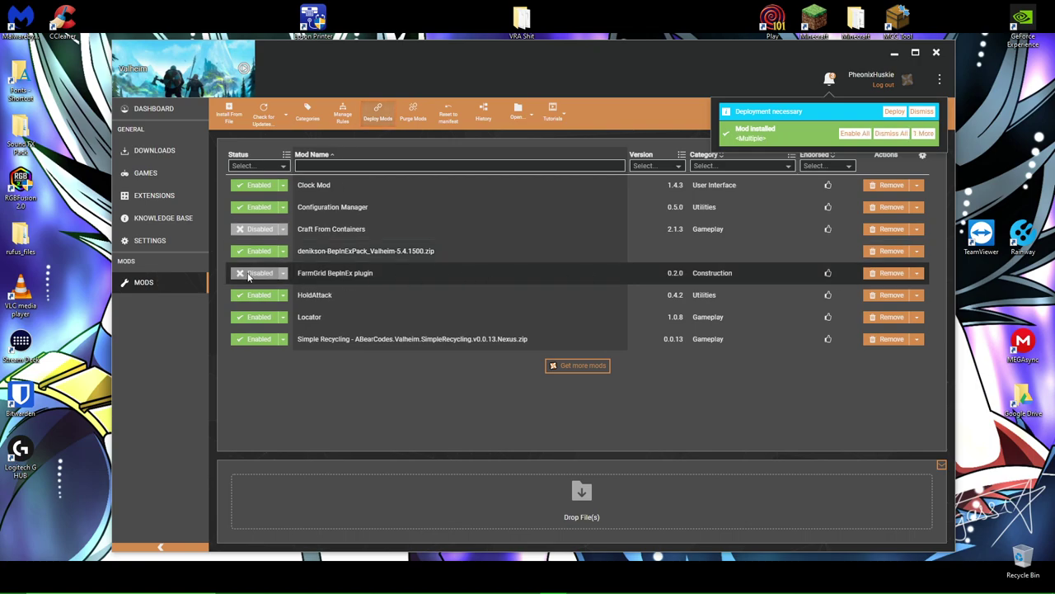
left_click(258, 230)
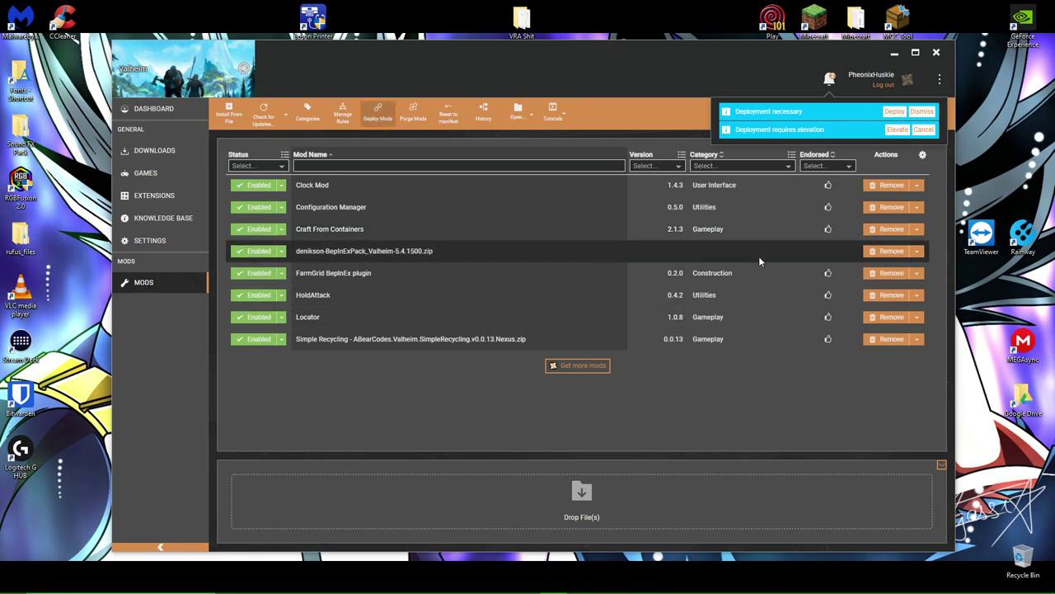
left_click(896, 131)
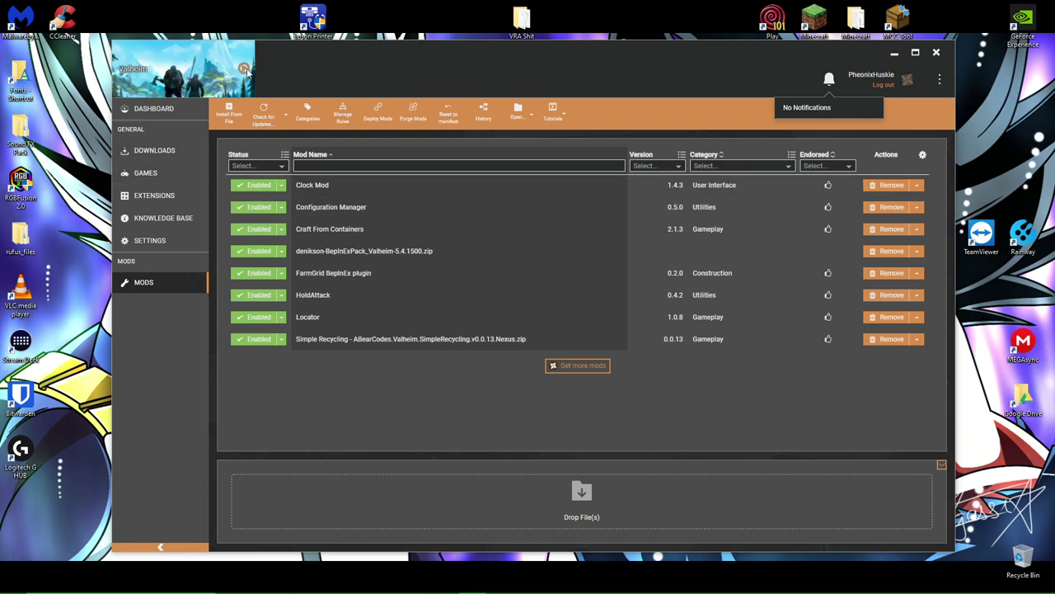
Step: Minimize Vortex and launch Valheim from its desktop shortcut
left_click(894, 52)
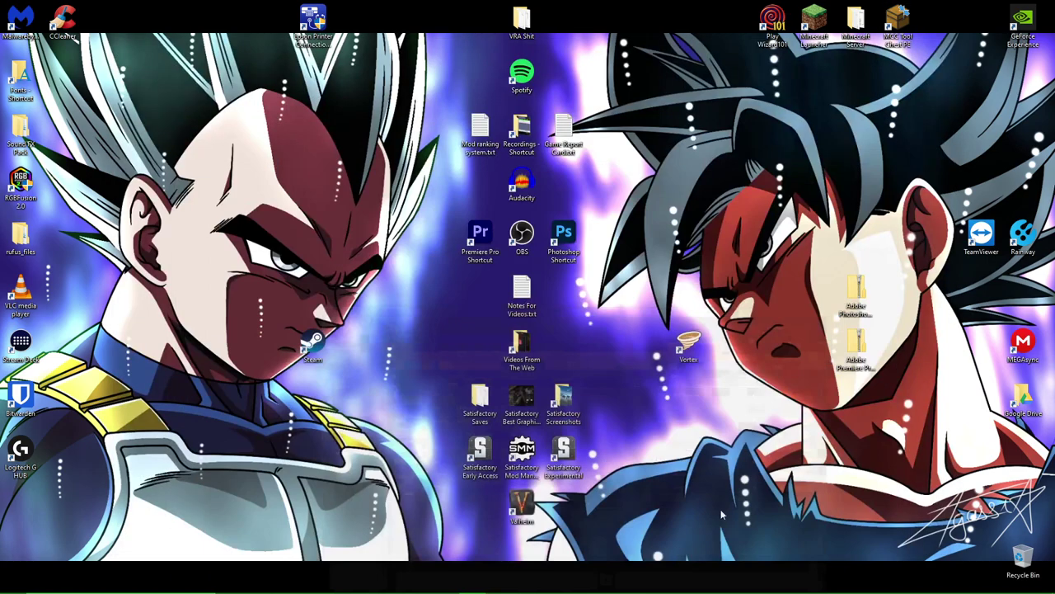
left_click_drag(478, 540, 480, 543)
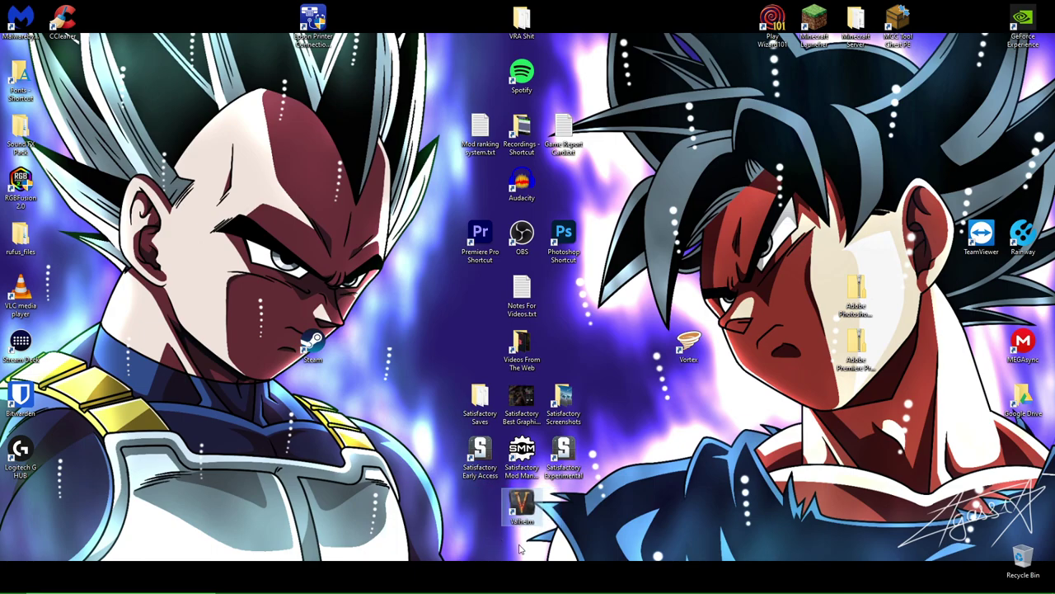
left_click(553, 583)
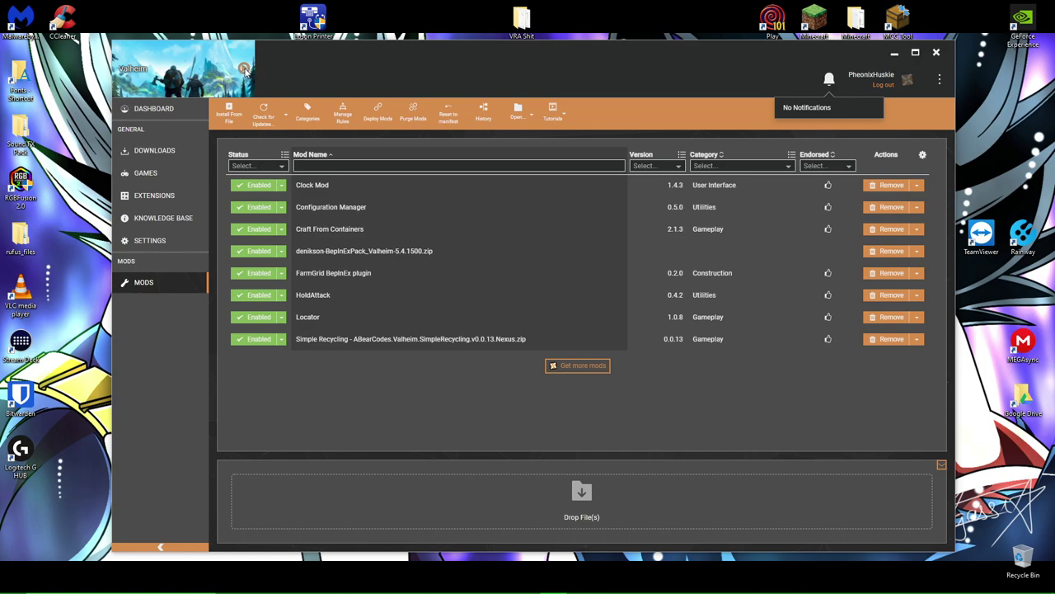
left_click(894, 52)
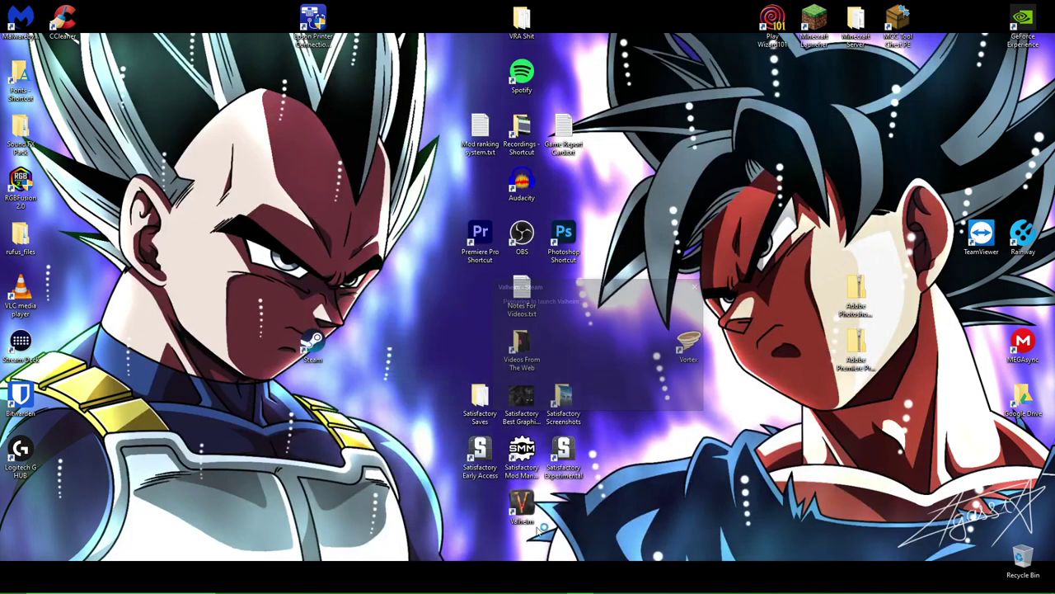
left_click_drag(493, 515, 494, 516)
mouse_move(526, 583)
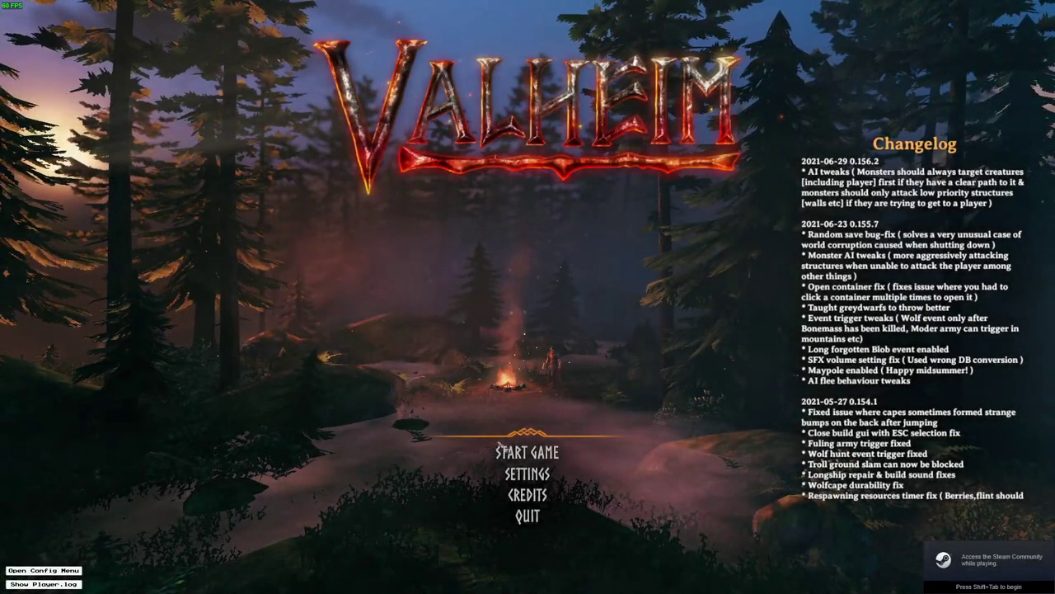
Step: Start the game with the displayed character, and wait for valheim.exe to respond while it loads
left_click(511, 450)
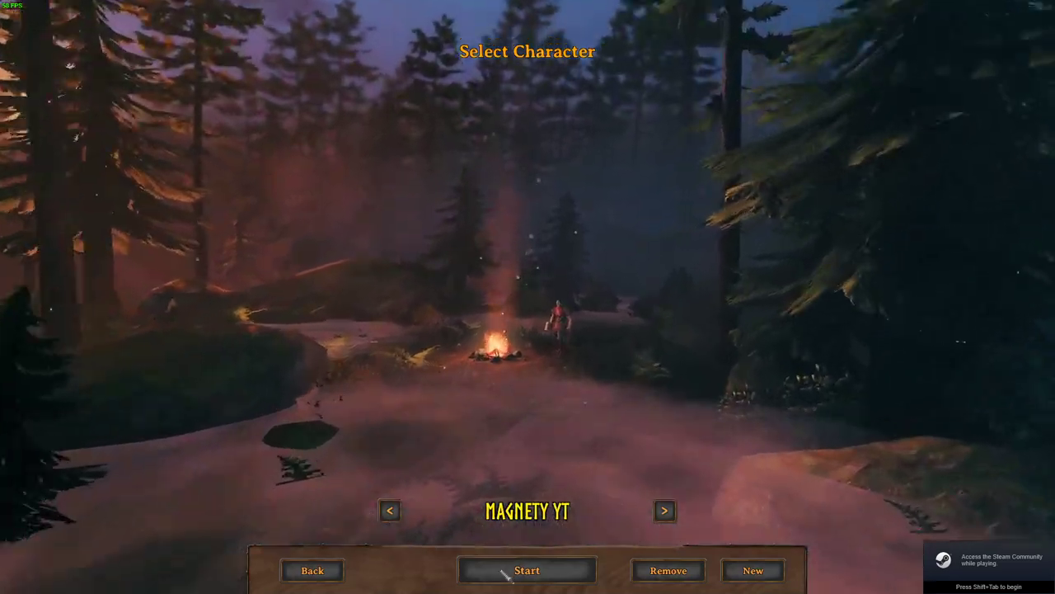
left_click(507, 575)
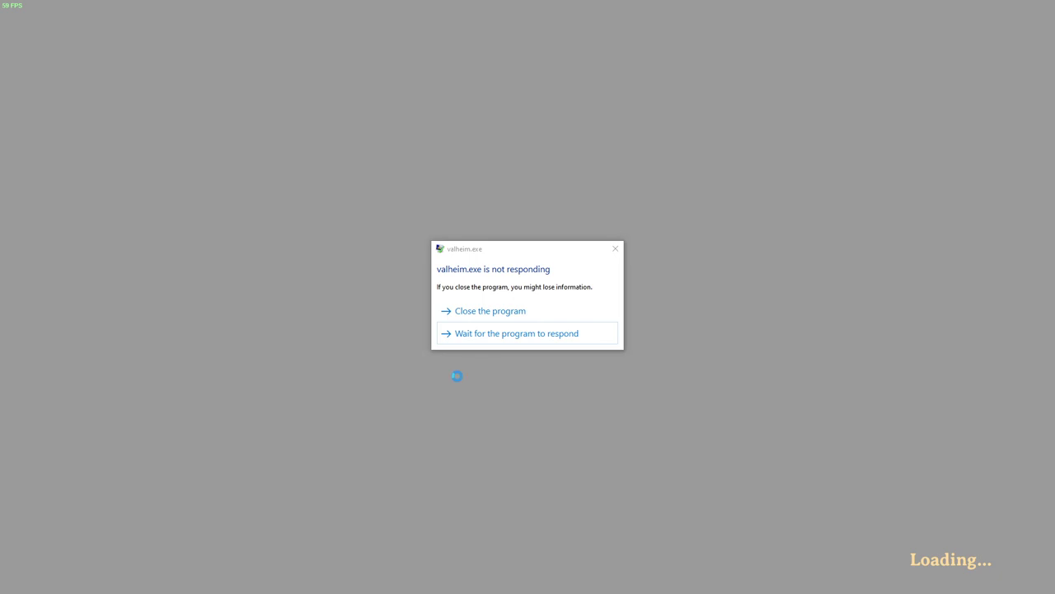
left_click(490, 335)
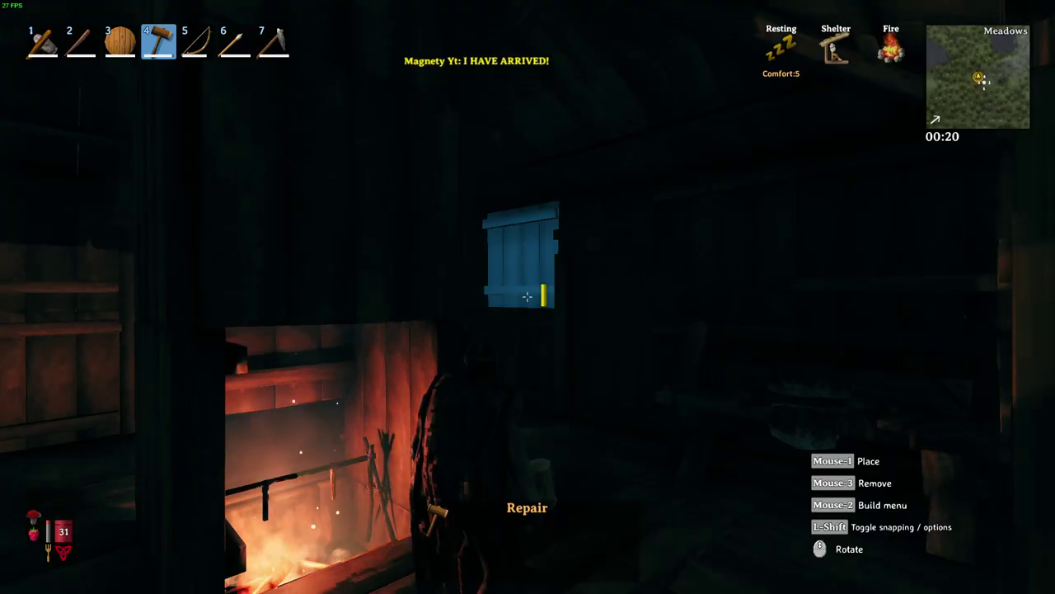
Step: Equip the axe from hotbar slot 1, open the house gate, step outside and come back in
key("w")
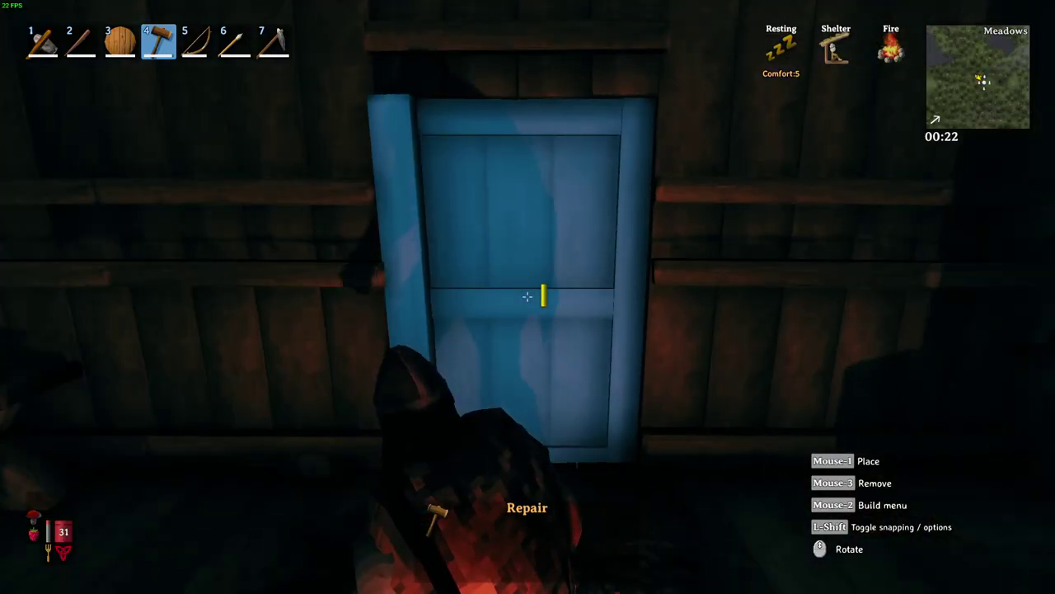
key("1")
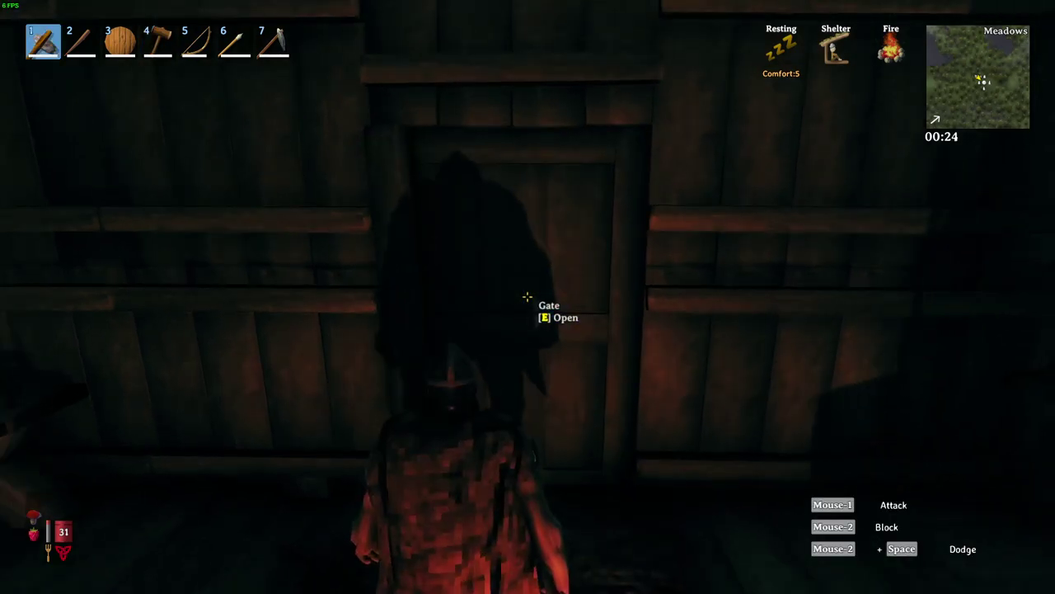
key("e")
key("w")
key("w")
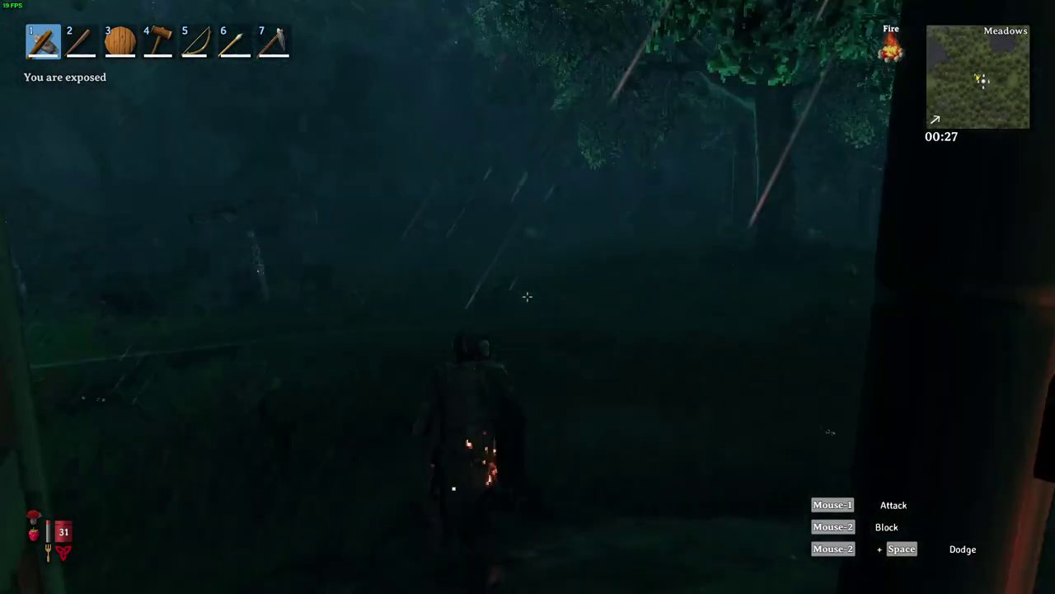
key("w")
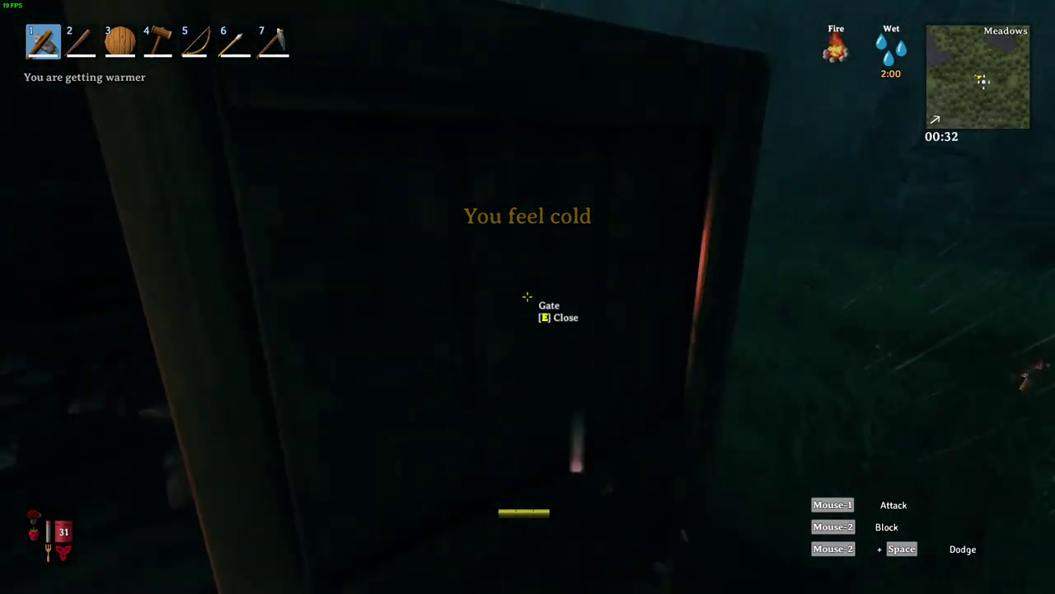
key("w")
Step: Bring up the game menu, examine the clock display beneath the minimap, and resume playing
key("Escape")
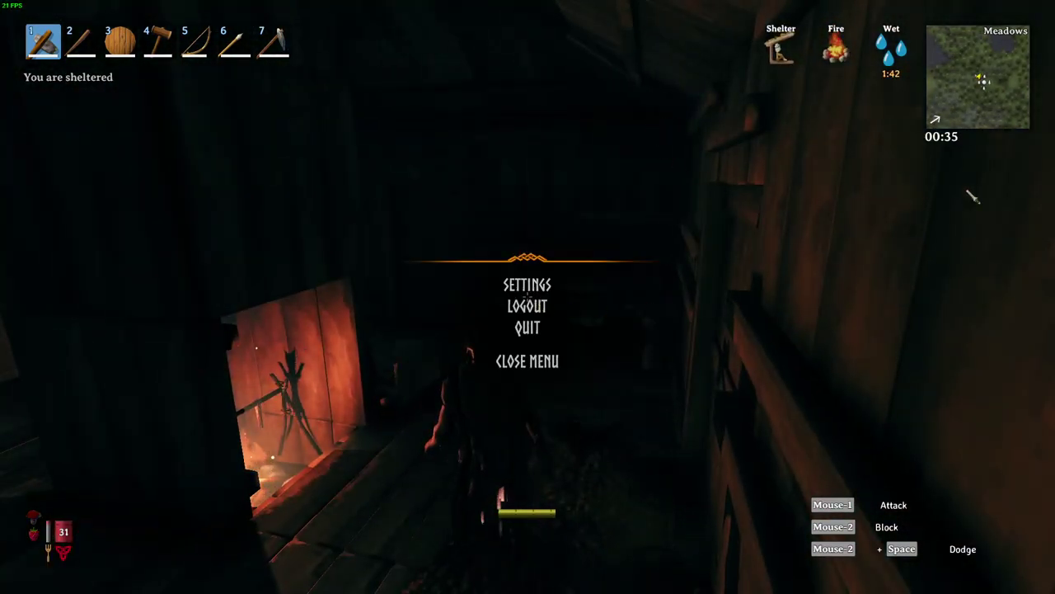
mouse_move(941, 136)
left_mouse_down()
mouse_move(372, 157)
mouse_move(547, 138)
mouse_move(948, 198)
mouse_move(938, 144)
left_mouse_up()
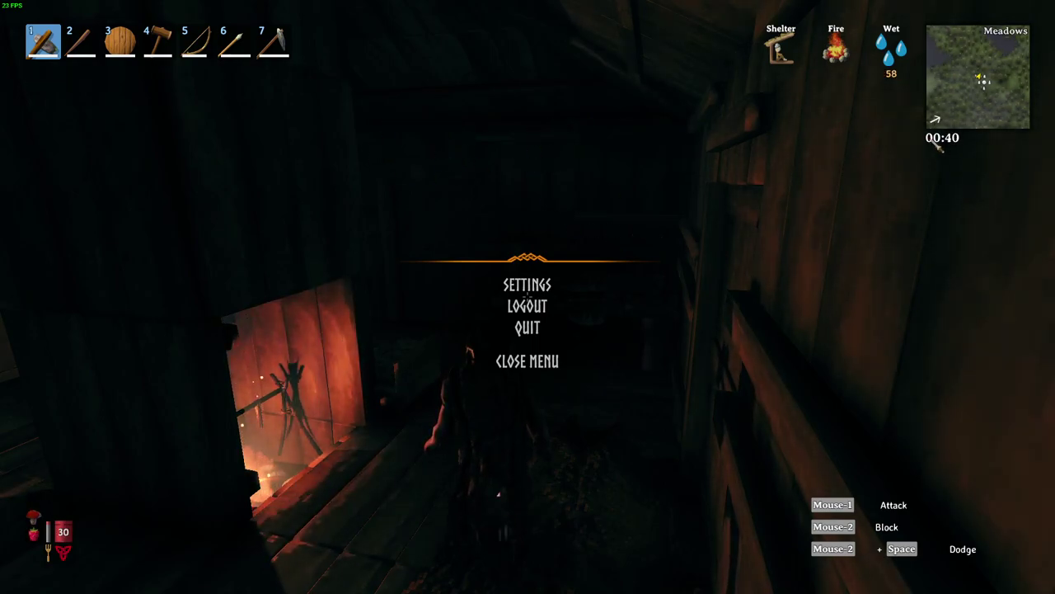
key("Escape")
Step: Go back outside through the gate and swing the axe repeatedly to test the HoldAttack mod
key("e")
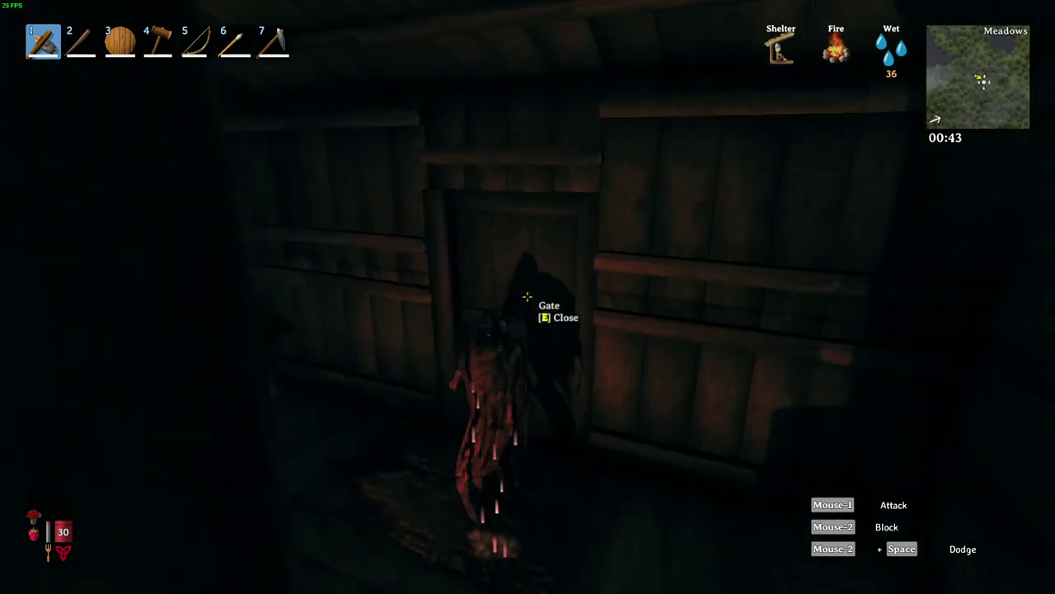
key("w")
left_click(527, 296)
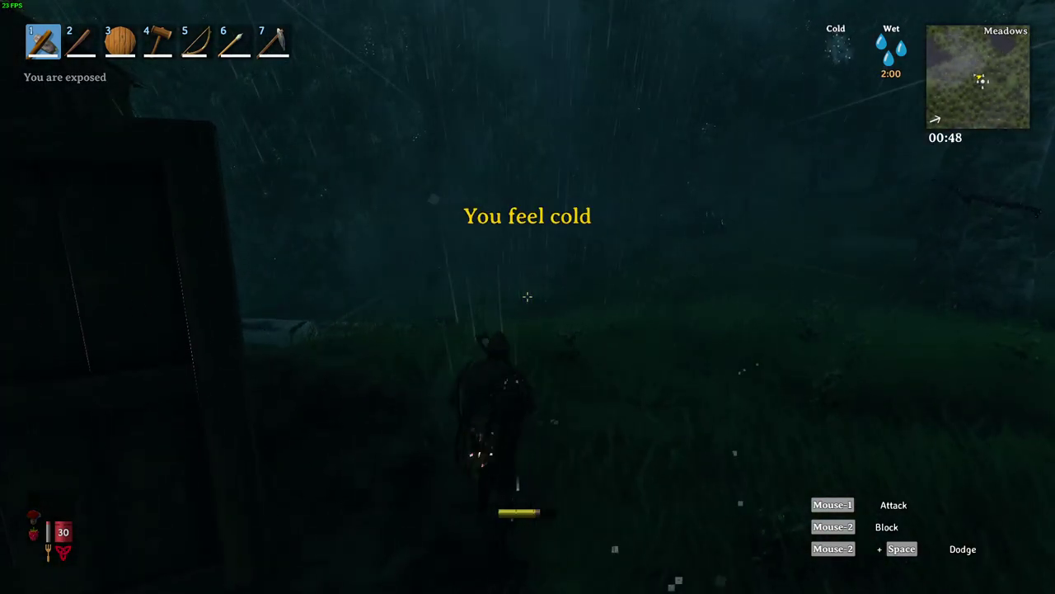
left_click(528, 296)
left_click(528, 296)
key("w")
key("w")
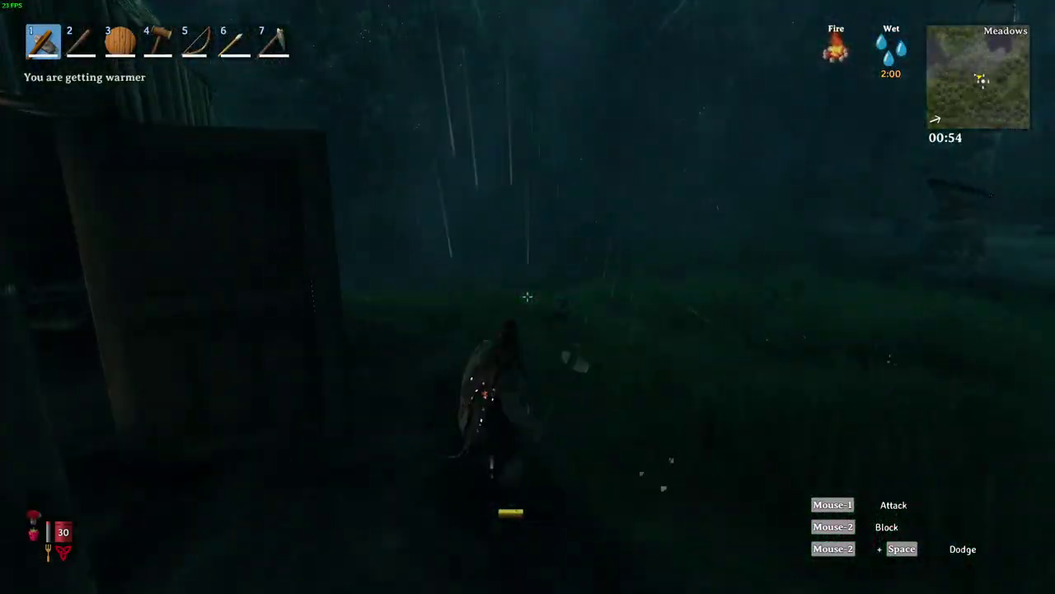
left_click(528, 296)
left_click(528, 296)
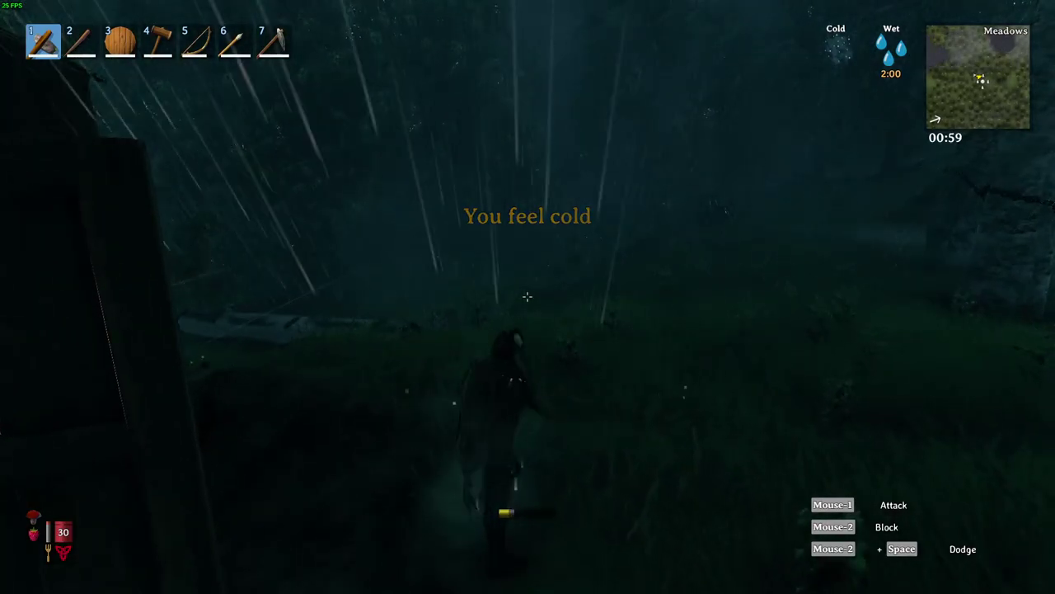
left_click(528, 296)
left_click(527, 296)
Step: Return inside the house, put away the equipped tool and open the workbench
key("w")
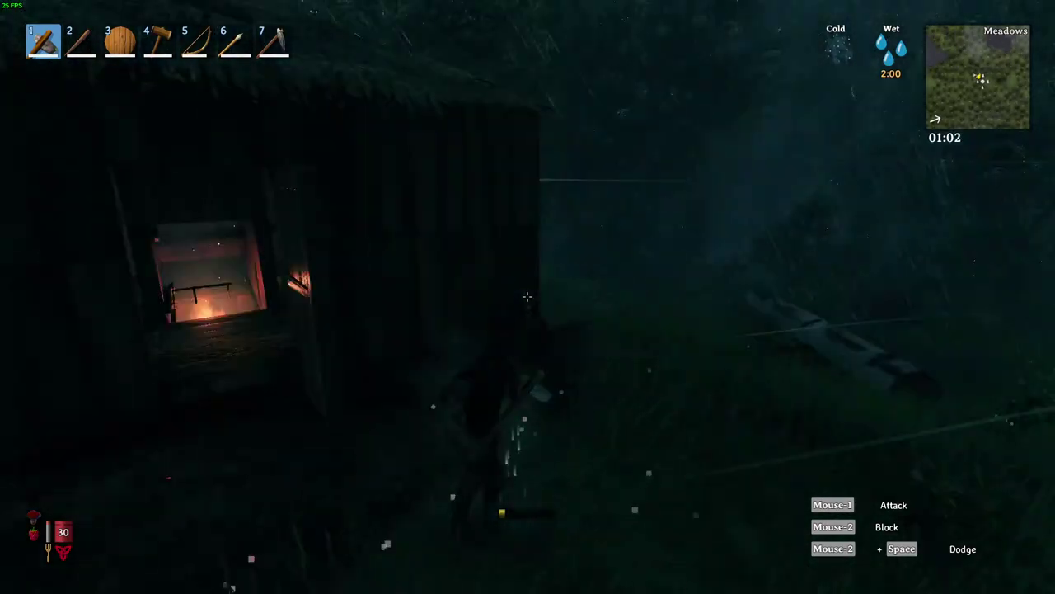
key("w")
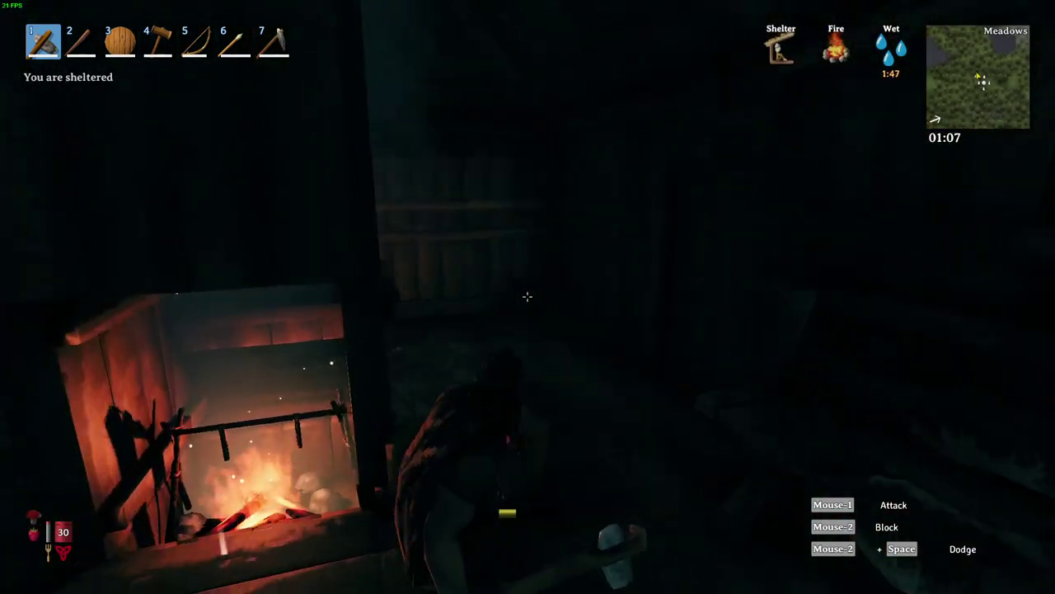
key("4")
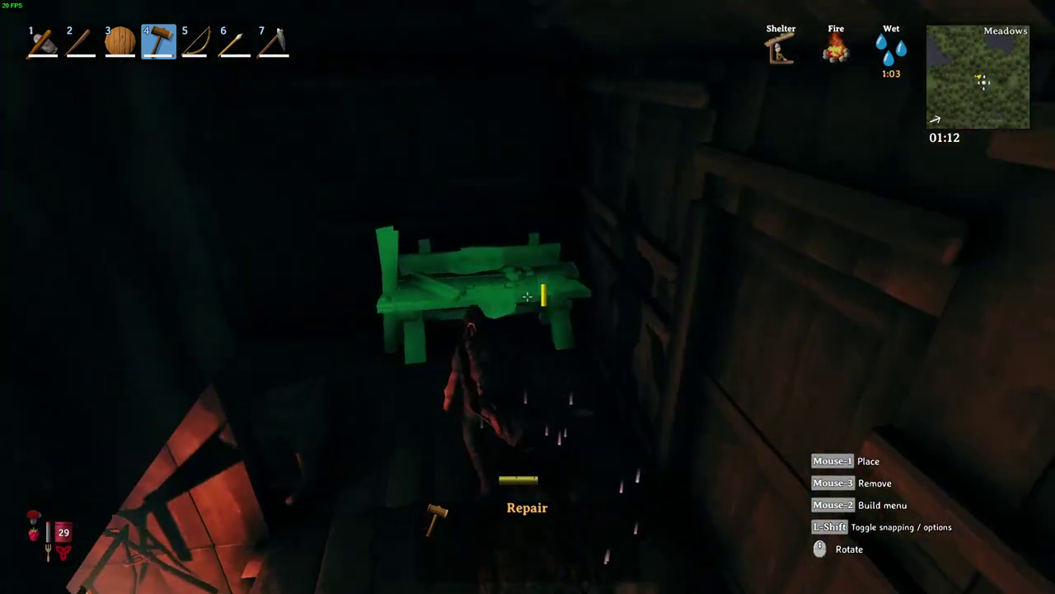
key("4")
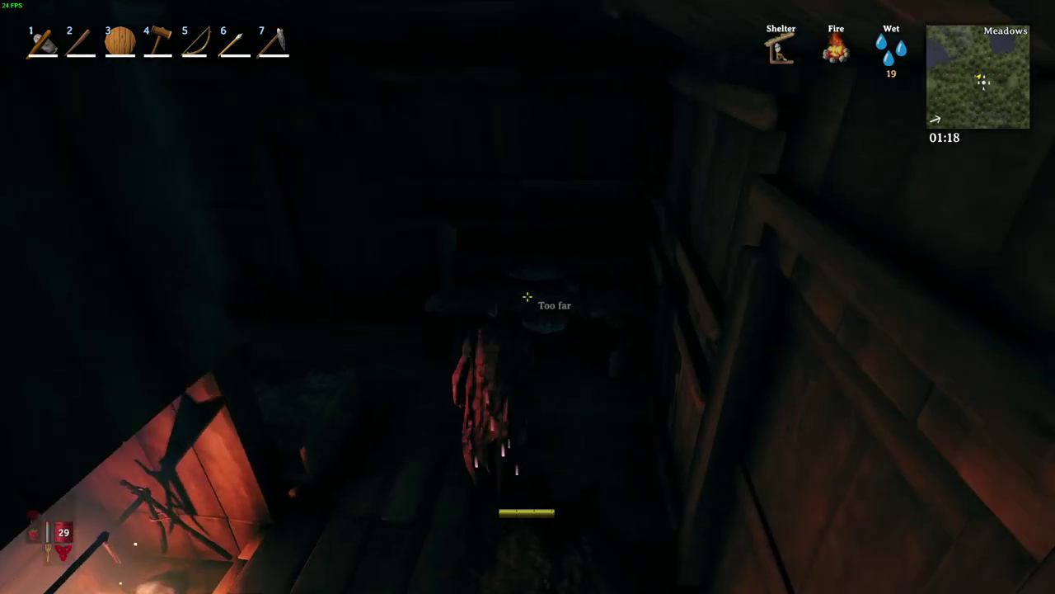
key("e")
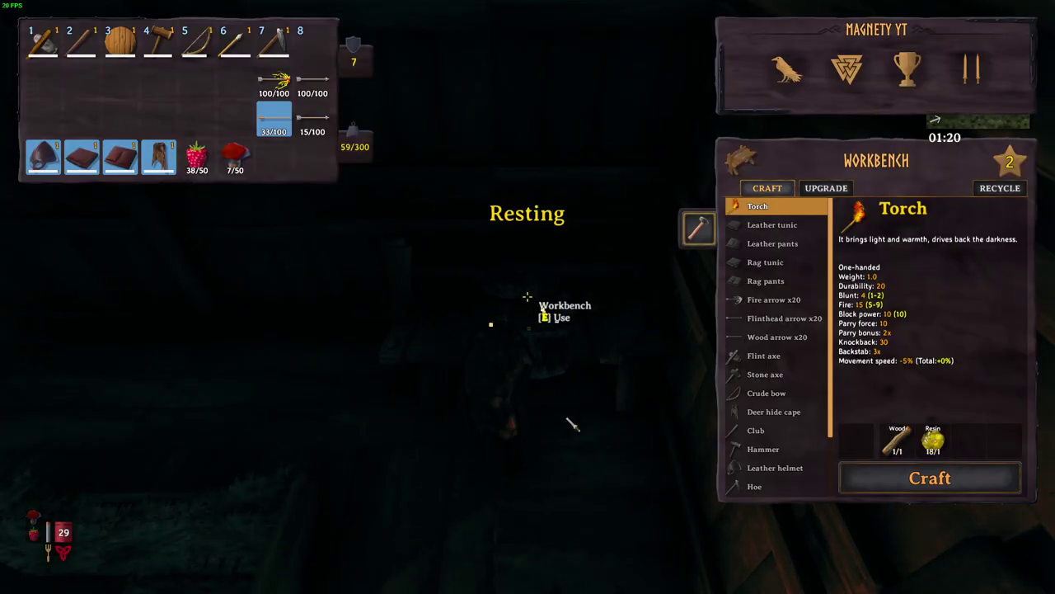
Step: Repair the damaged equipment one item after another at the workbench, including the hammer
left_click(698, 231)
left_click(699, 231)
left_click(698, 231)
left_click(699, 231)
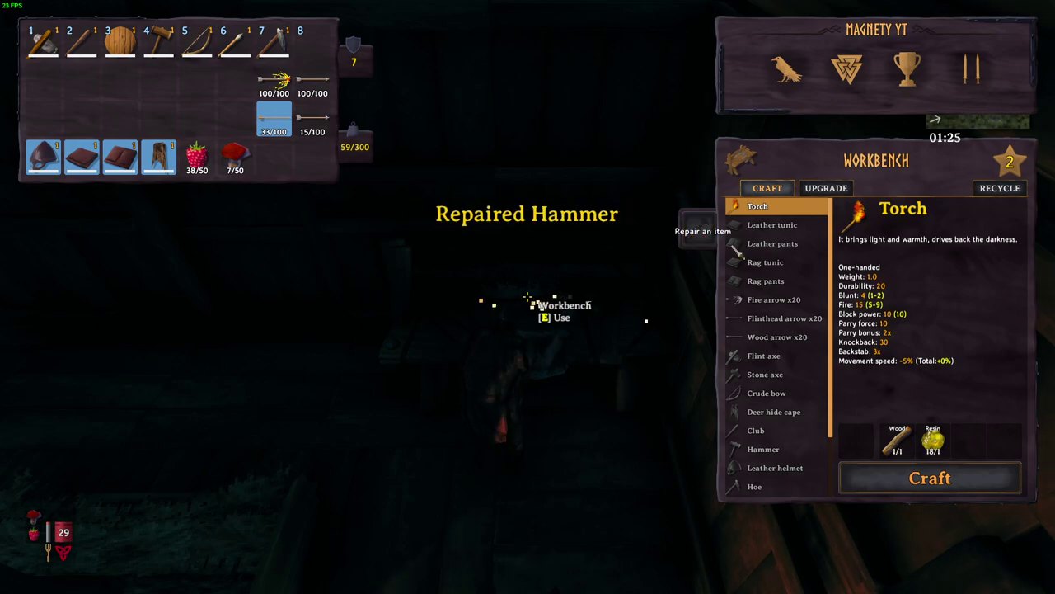
Step: Examine the workbench's recycling options for the Flinthead arrow and Fire arrow stacks, and close the workbench
left_click(1008, 193)
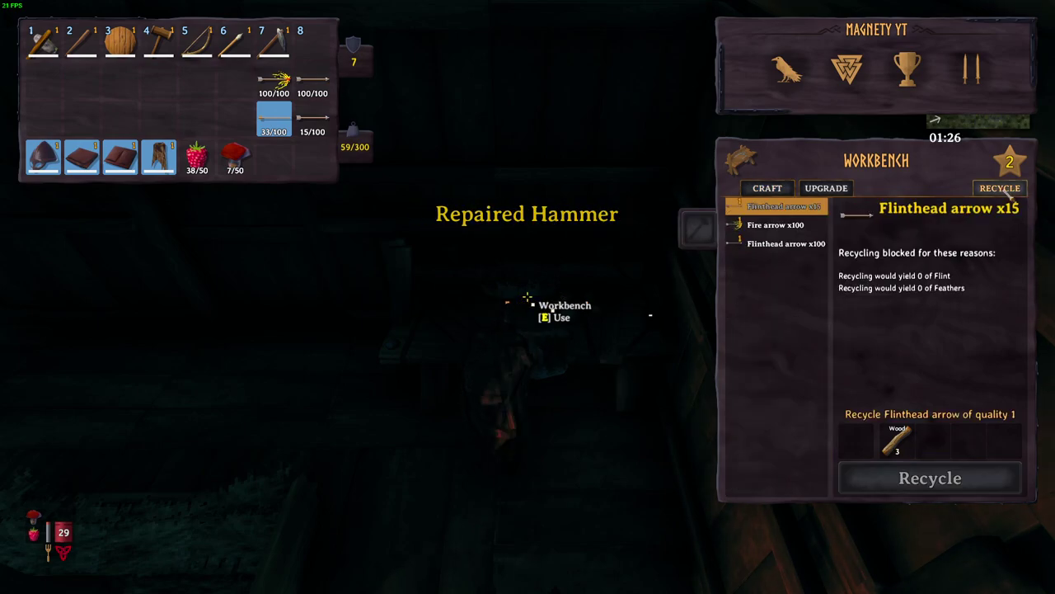
left_click(782, 244)
left_click(784, 225)
left_click(783, 206)
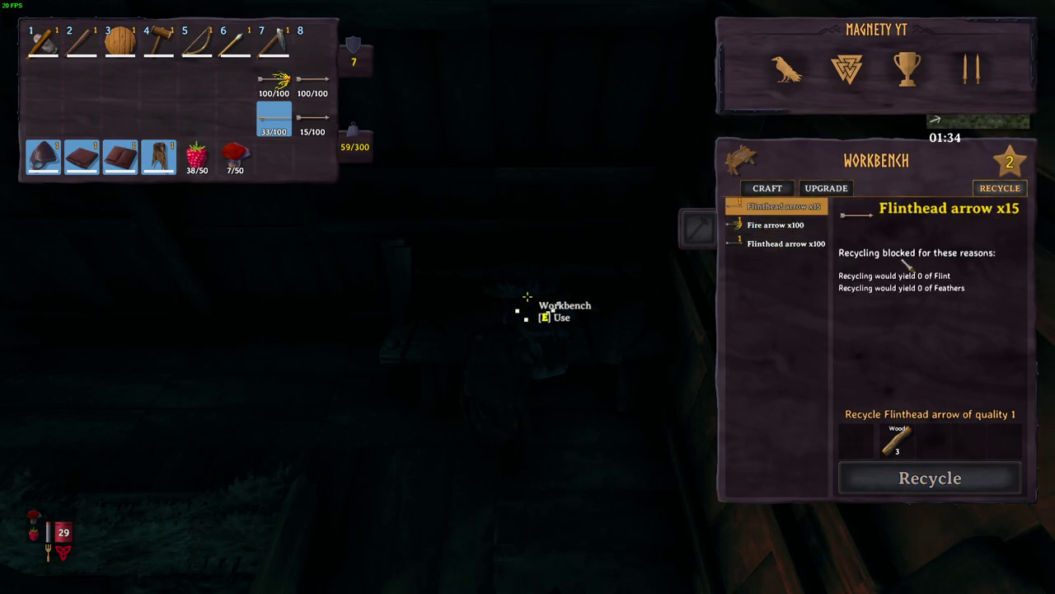
key("Escape")
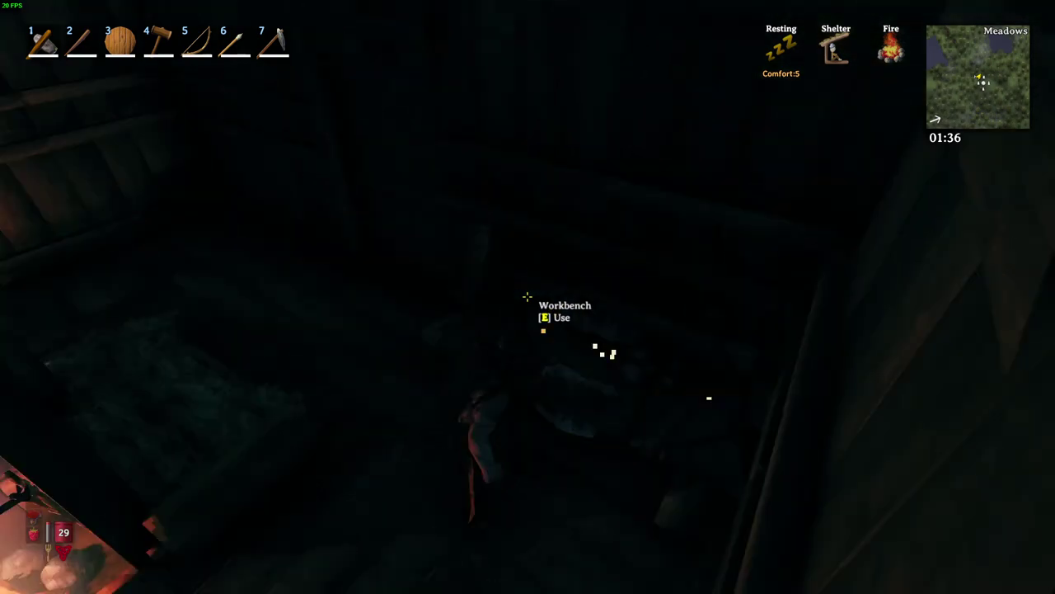
Step: Walk through the house to the chest and back toward the workbench
key("w")
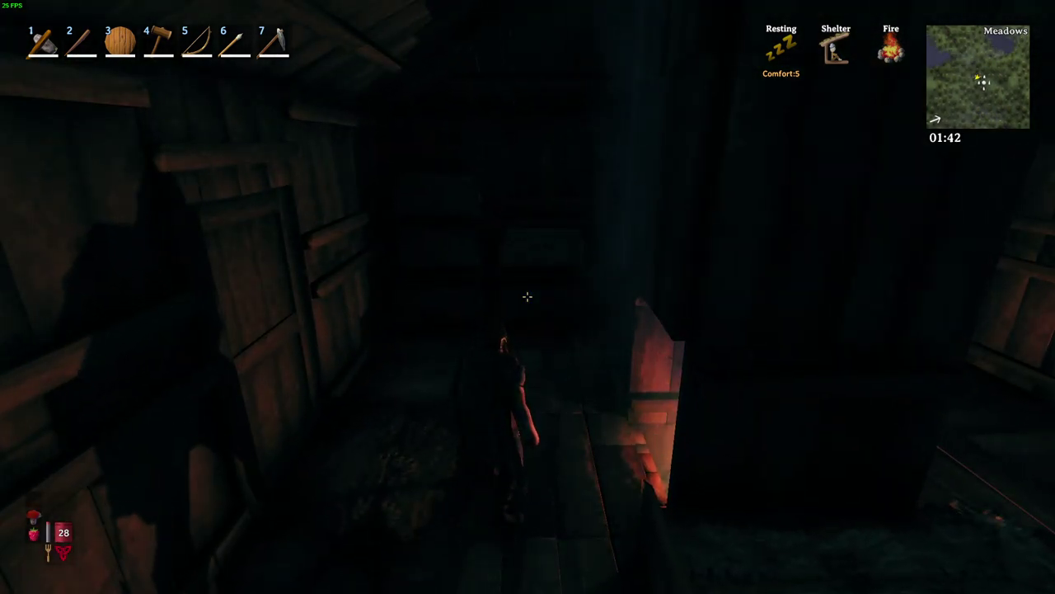
key("w")
key("w")
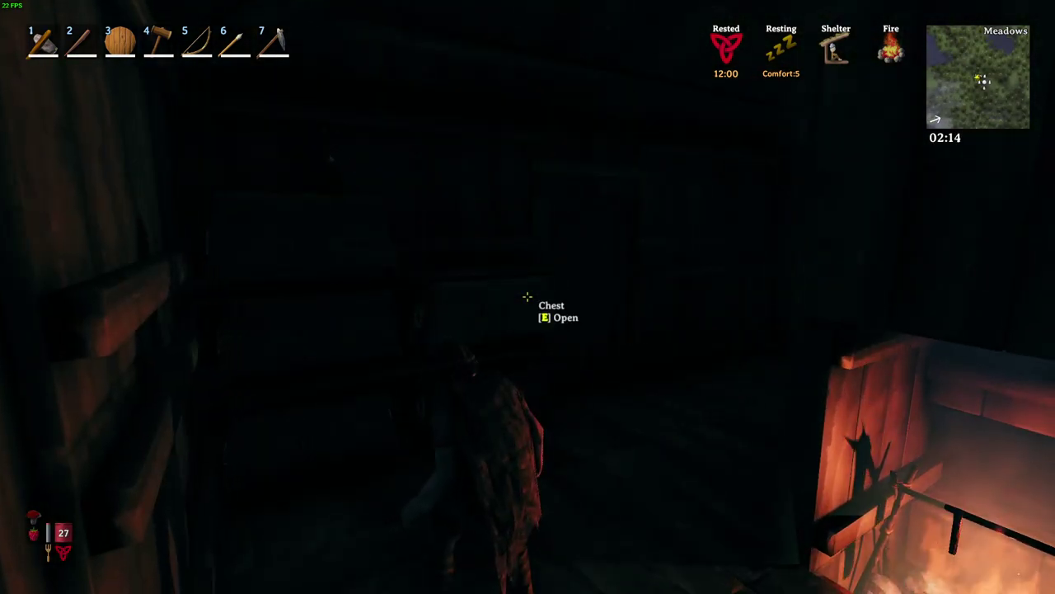
key("w")
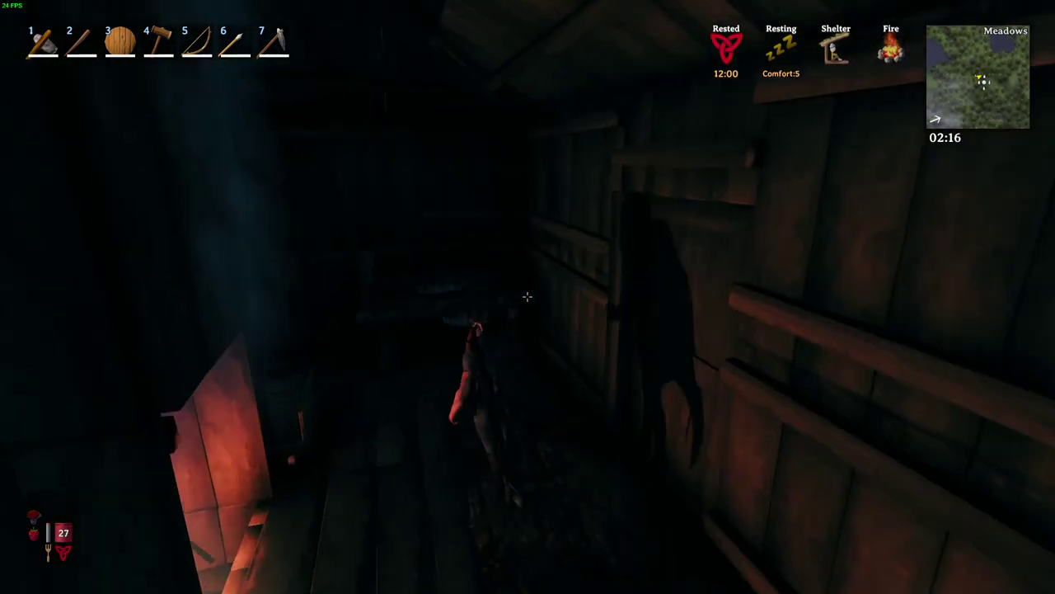